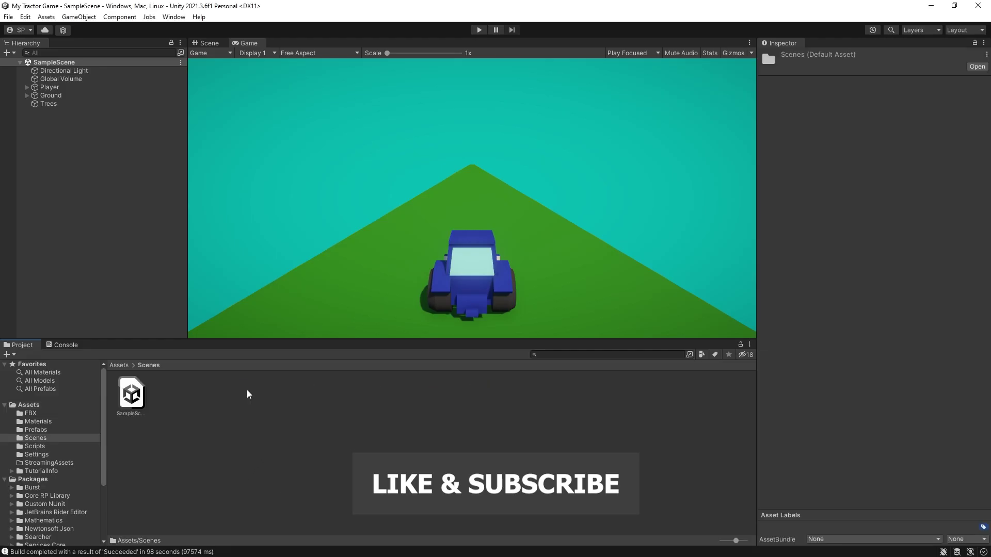
Step: Duplicate SampleScene and name the two scenes Day and Night, keeping Night open
click(136, 409)
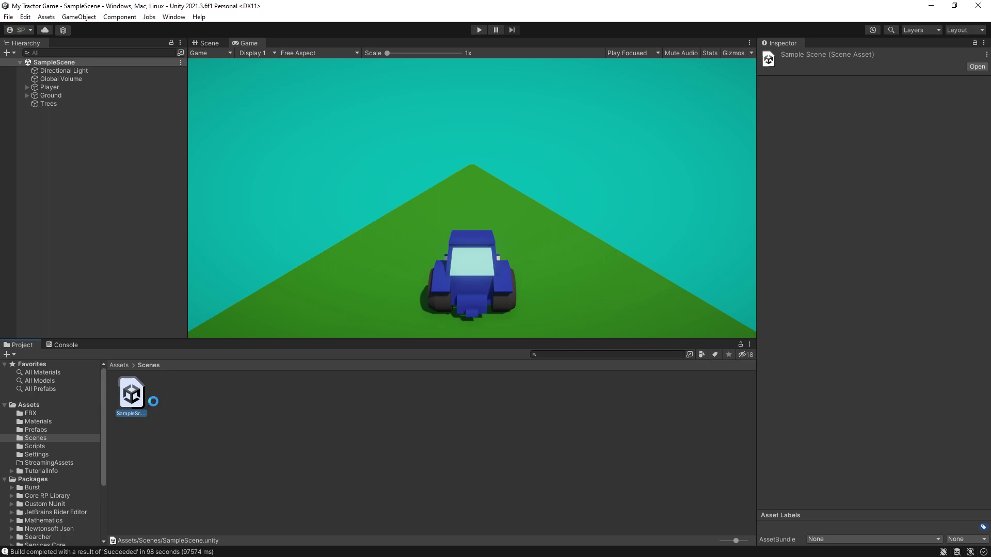
key(ctrl+d)
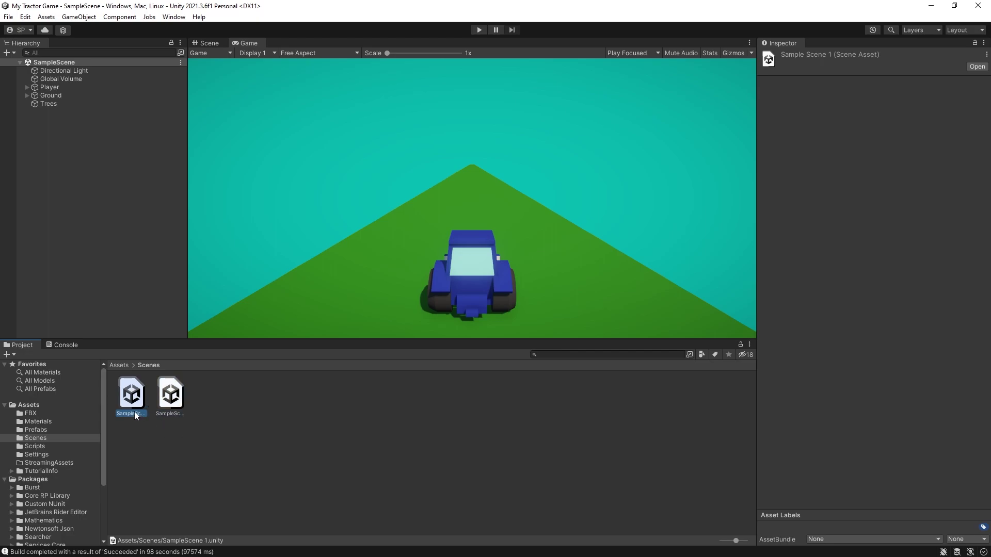
click(163, 413)
text(D)
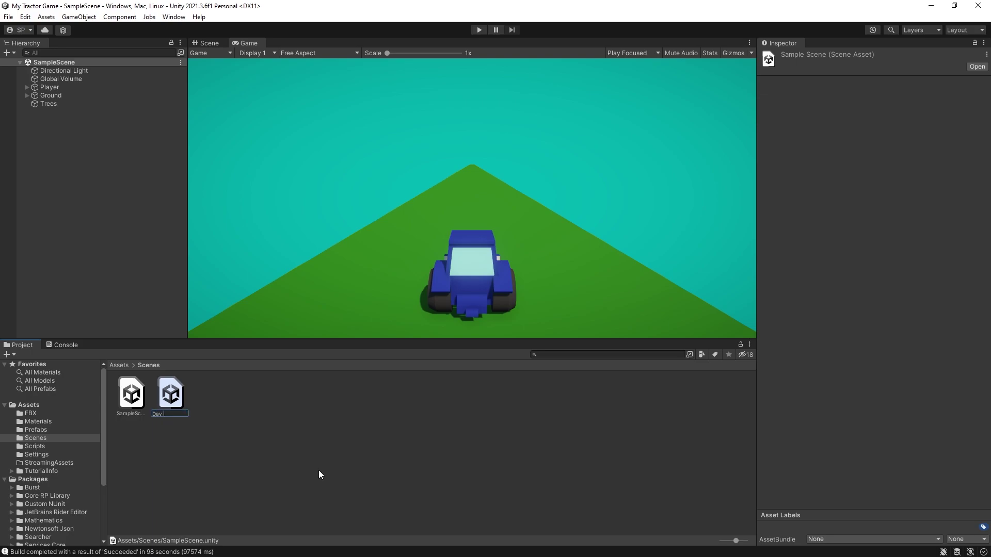
text(ay)
key(Return)
click(528, 302)
click(171, 414)
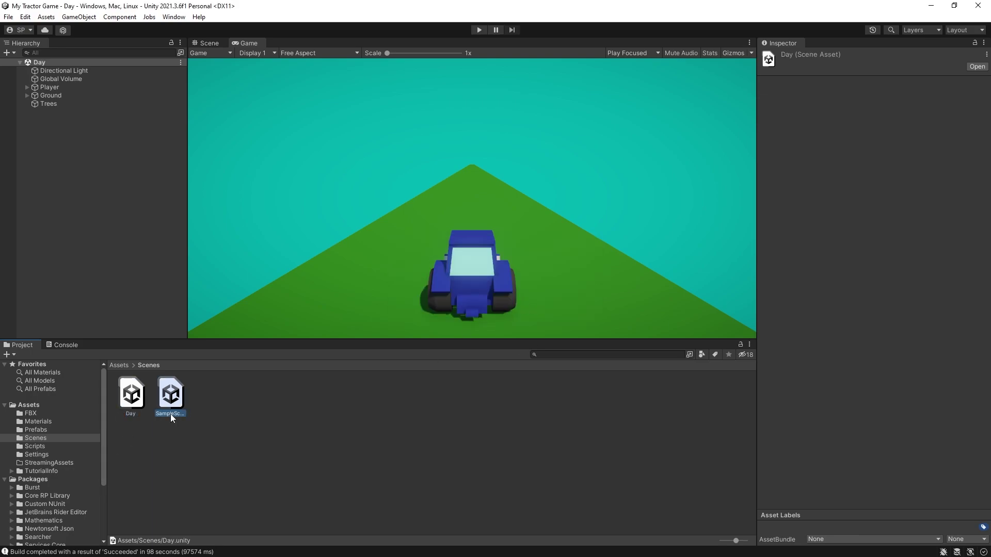
text(N)
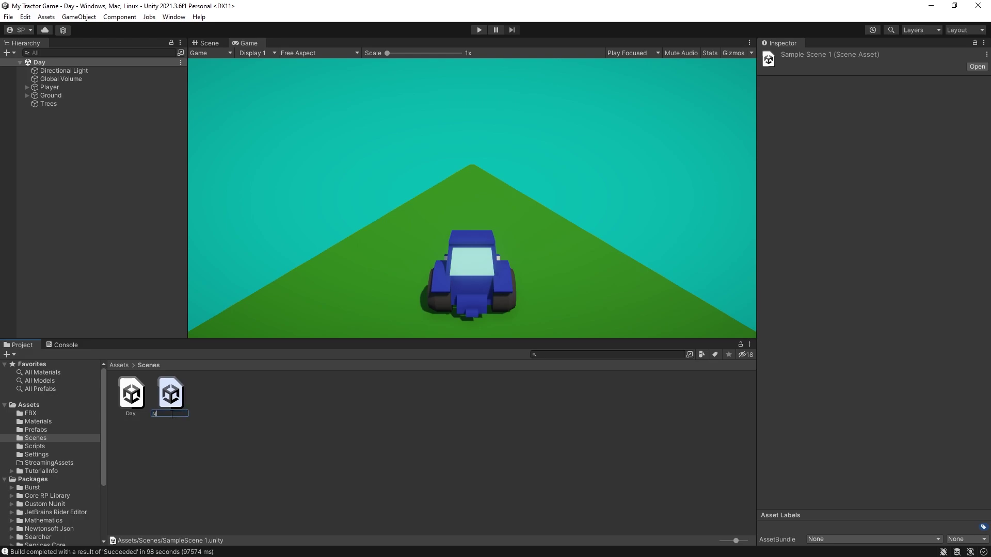
text(ight)
key(Return)
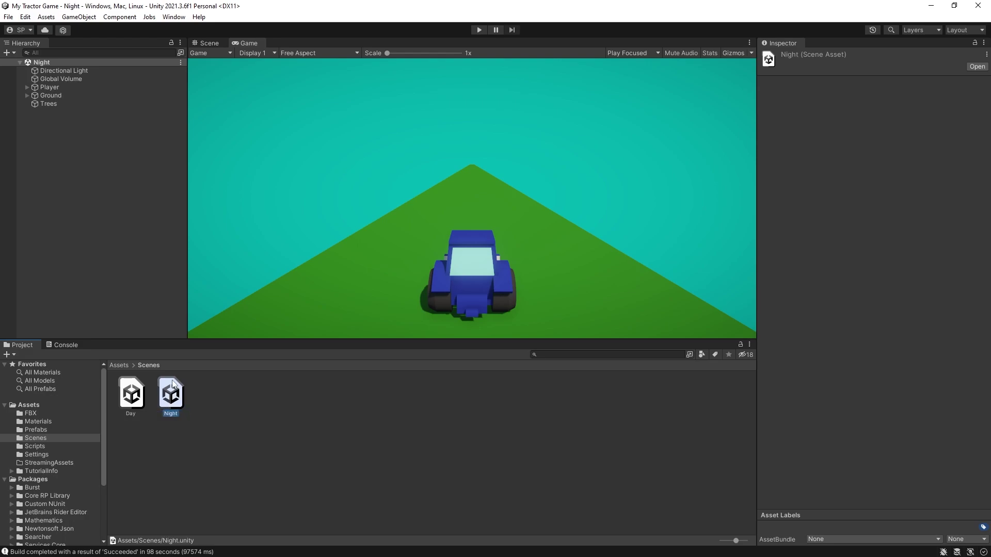
Step: Import the 09.06.114 image into Assets with Texture Type Sprite (2D and UI)
click(120, 365)
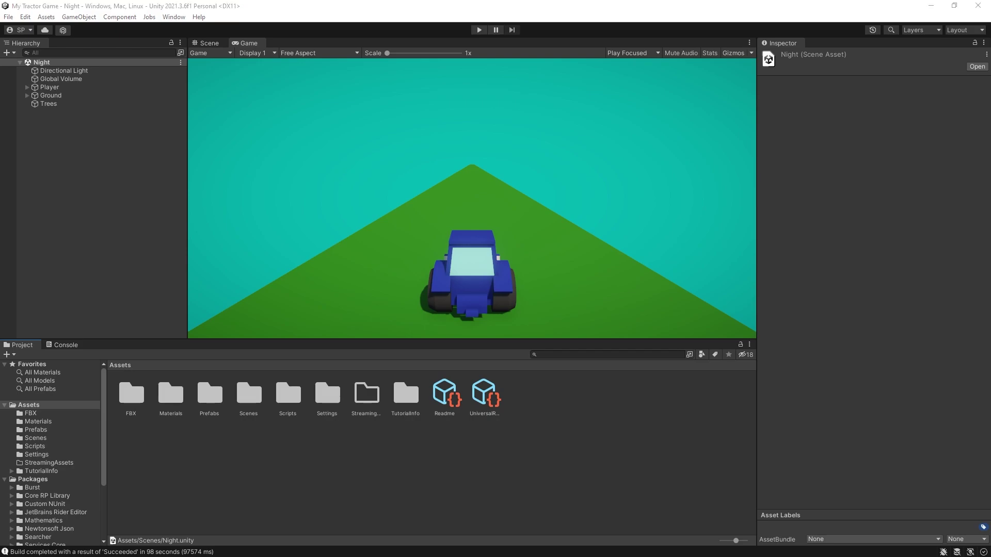
drag(772, 453, 558, 414)
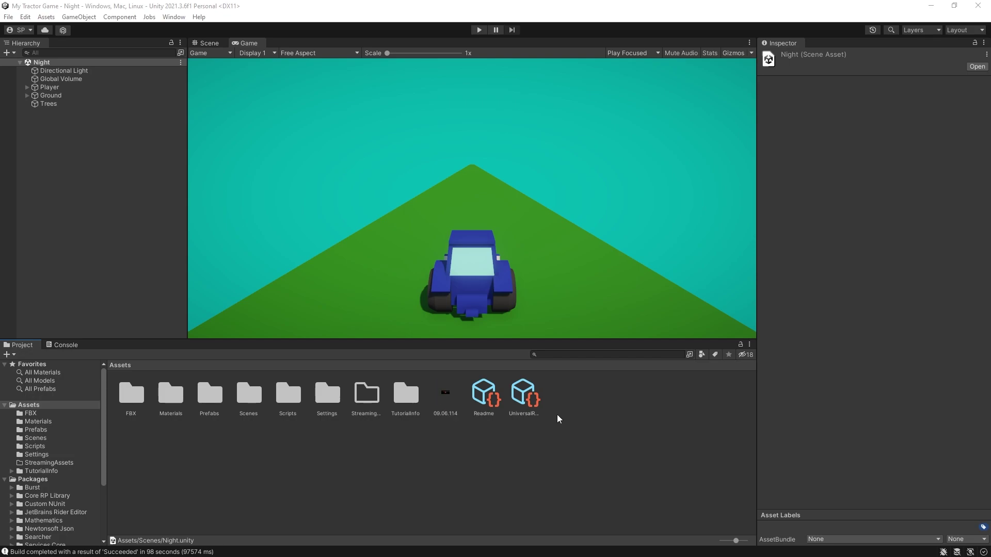
click(441, 395)
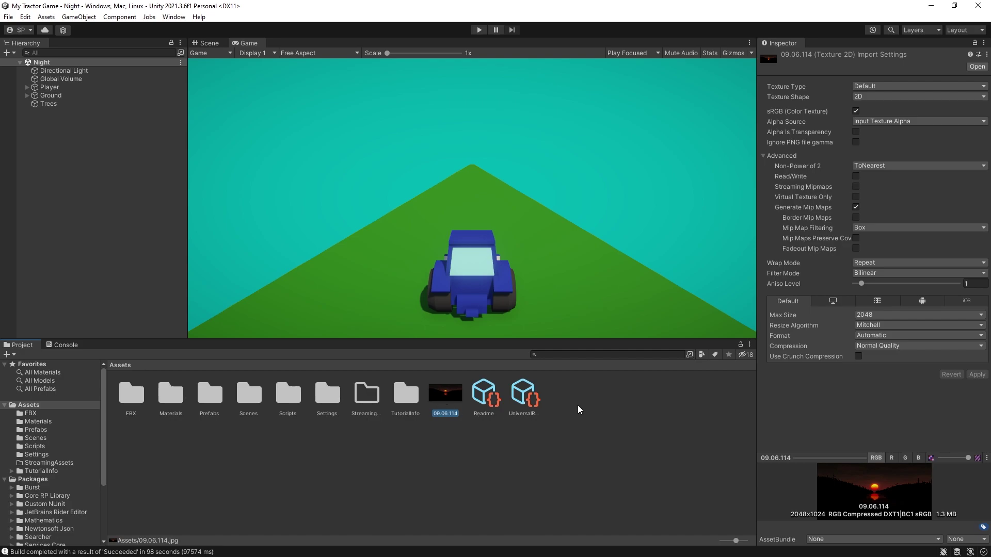
click(918, 86)
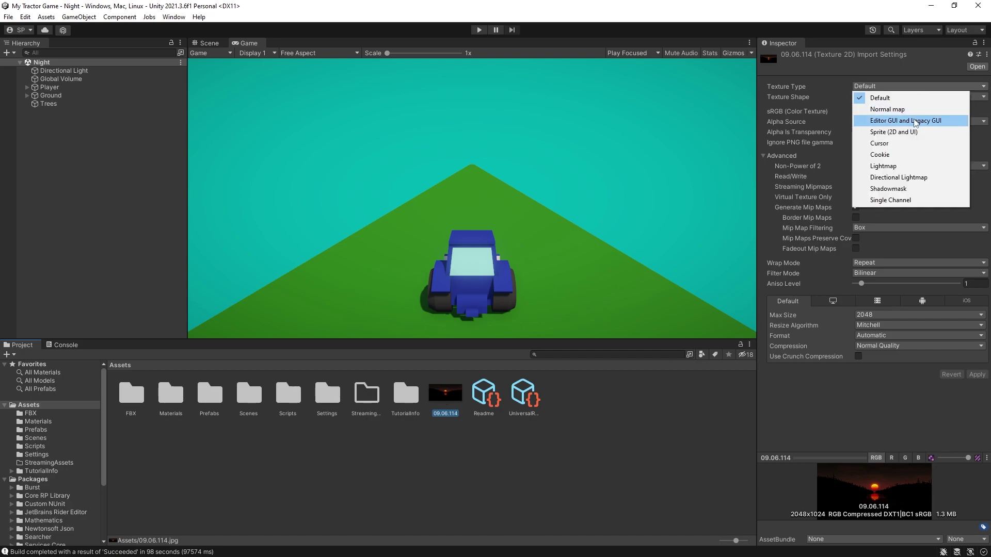
click(907, 136)
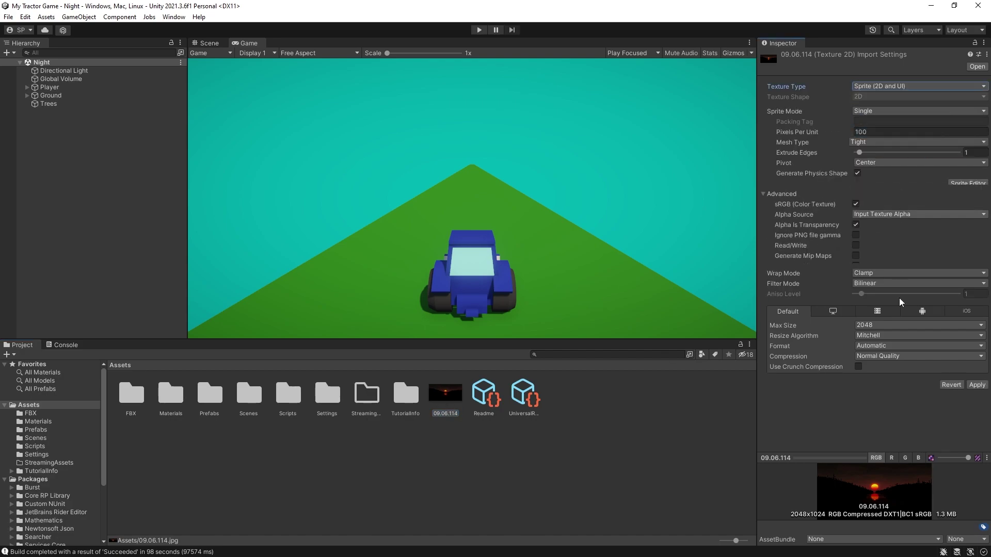
click(975, 385)
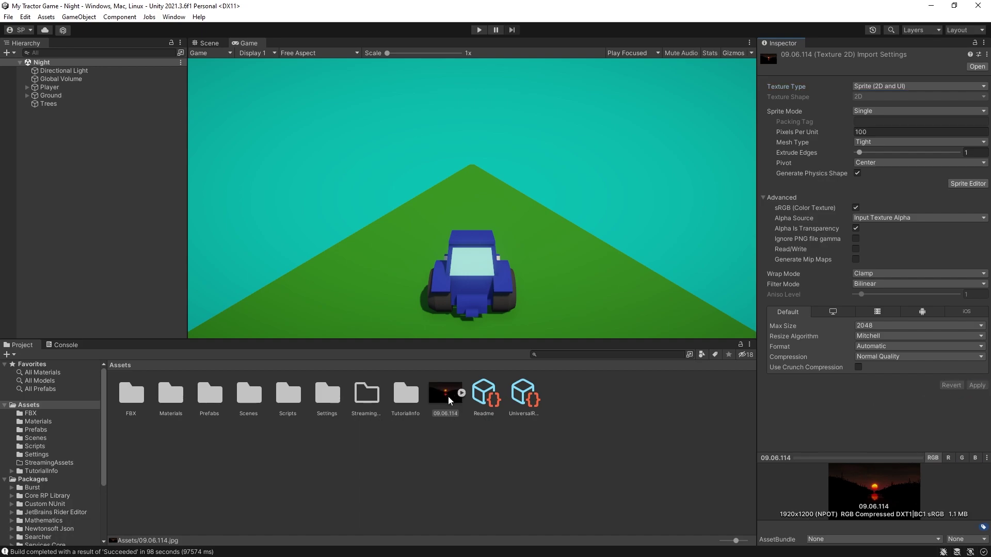
Step: Add the 09.06.114 sprite to the scene at Position Z 76.72, Y 0.33, Scale 10.9
drag(445, 396, 62, 167)
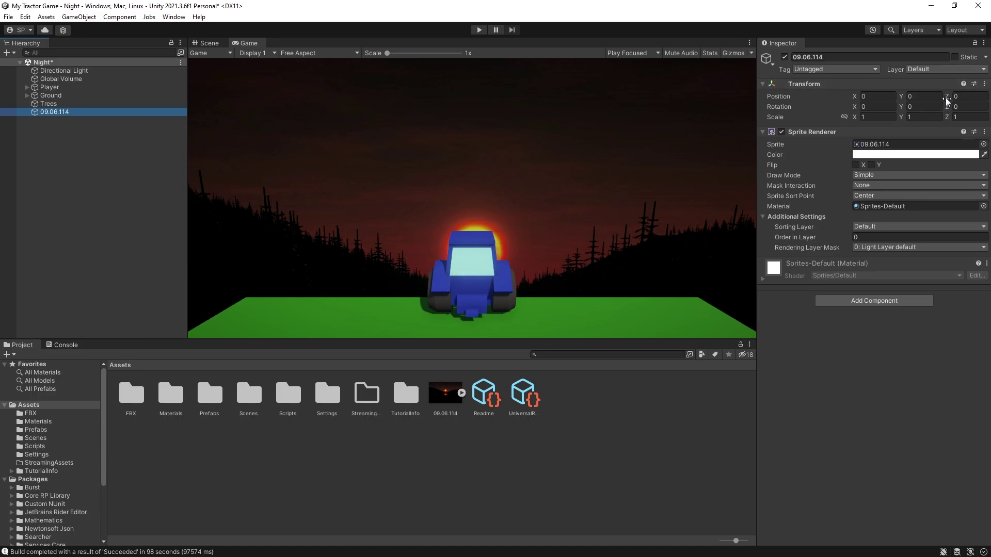
drag(945, 98, 477, 181)
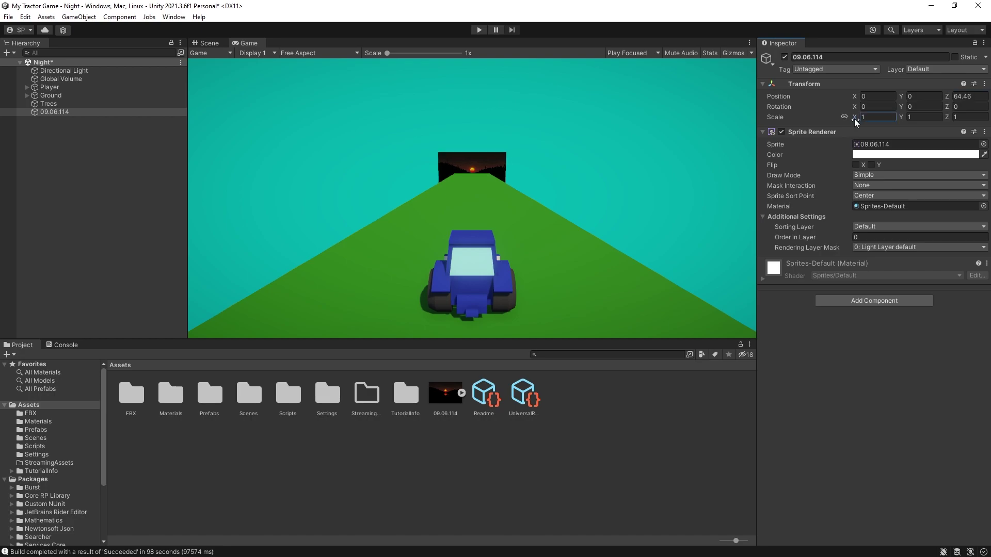
drag(856, 118, 29, 115)
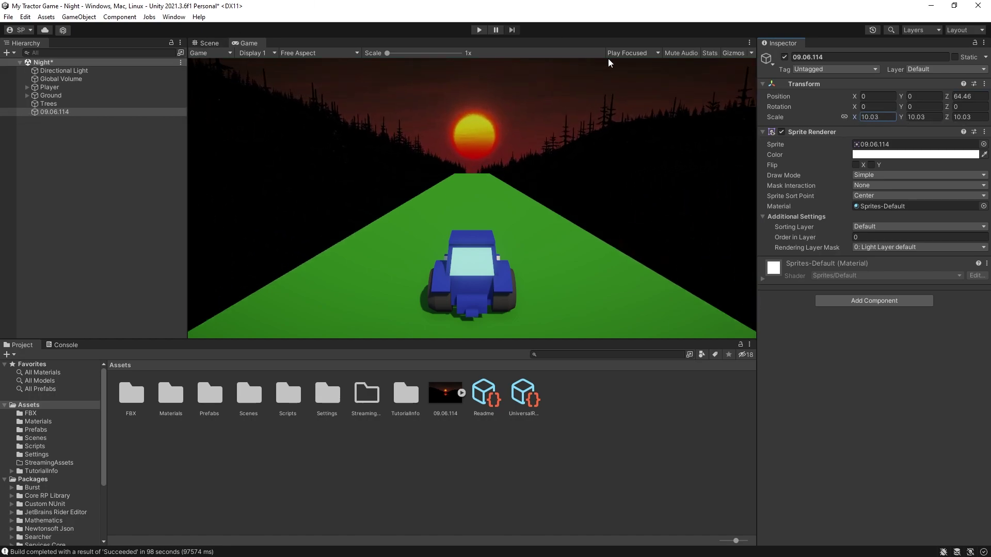
drag(946, 97, 173, 129)
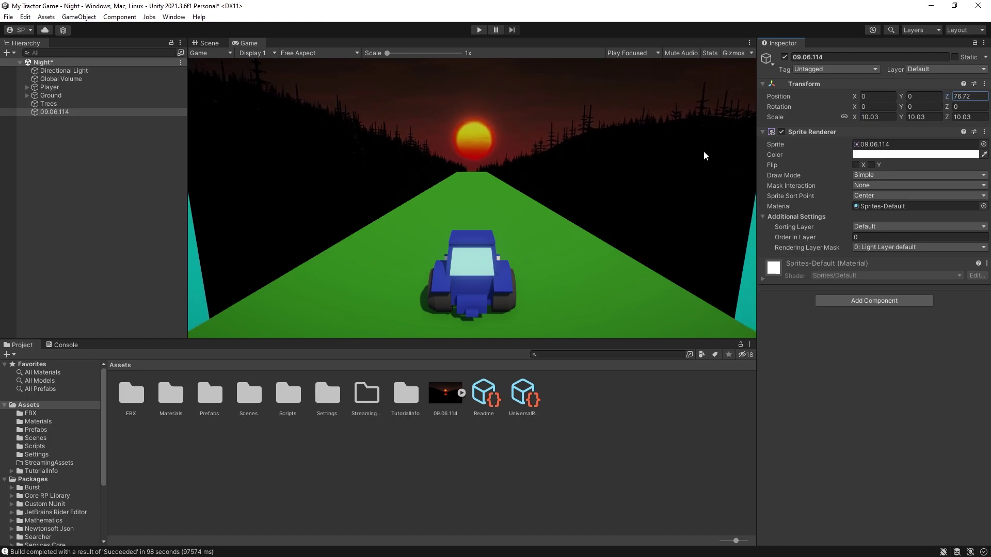
drag(856, 119, 912, 102)
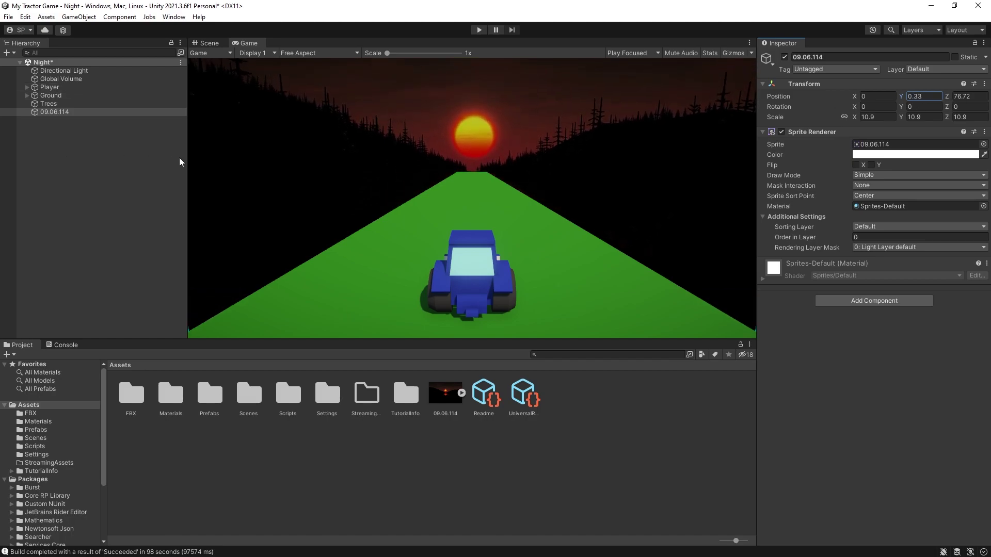
Step: Stretch the Ground object to an X scale of 56.31
click(48, 95)
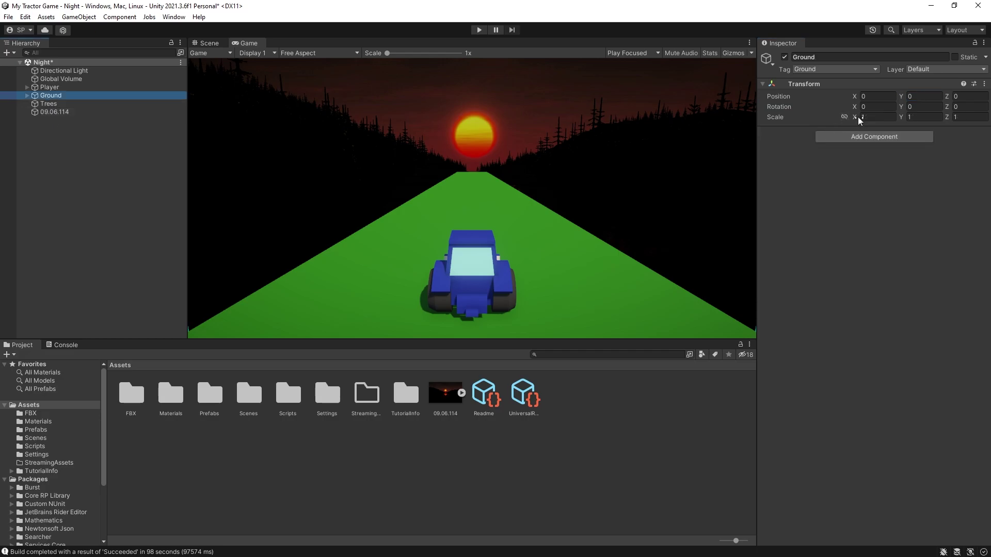
drag(858, 116, 777, 193)
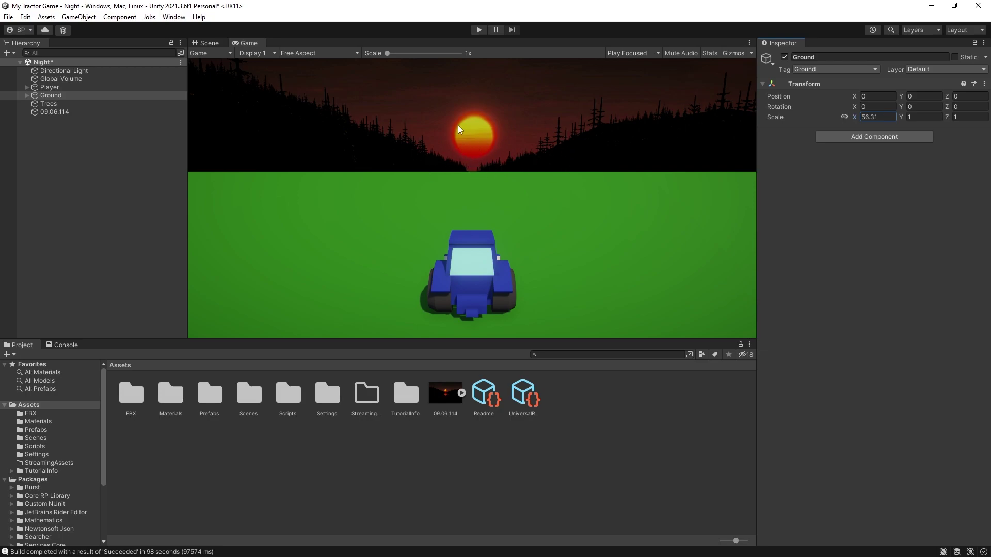
Step: Select the Directional Light and frame it in the Scene view
click(86, 87)
click(78, 71)
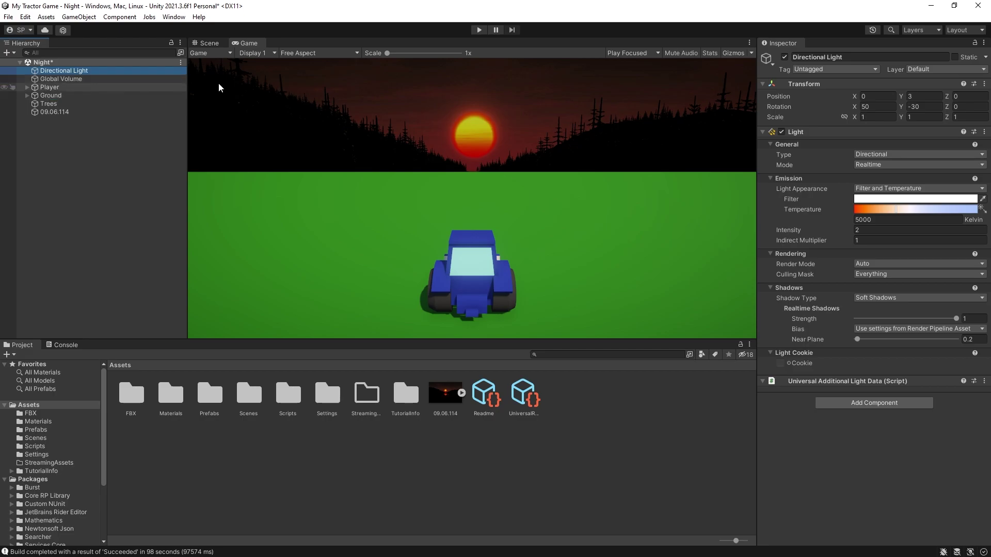
click(855, 107)
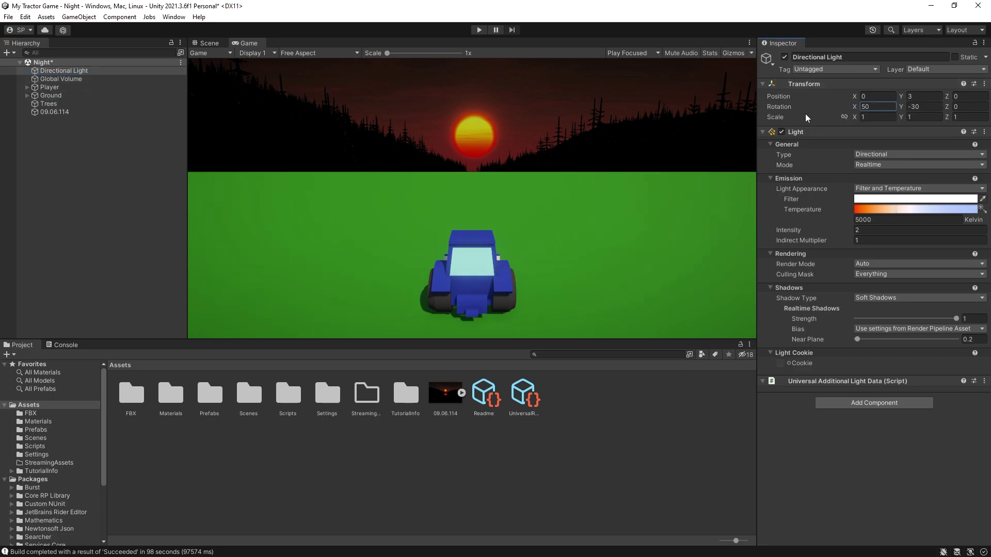
click(203, 43)
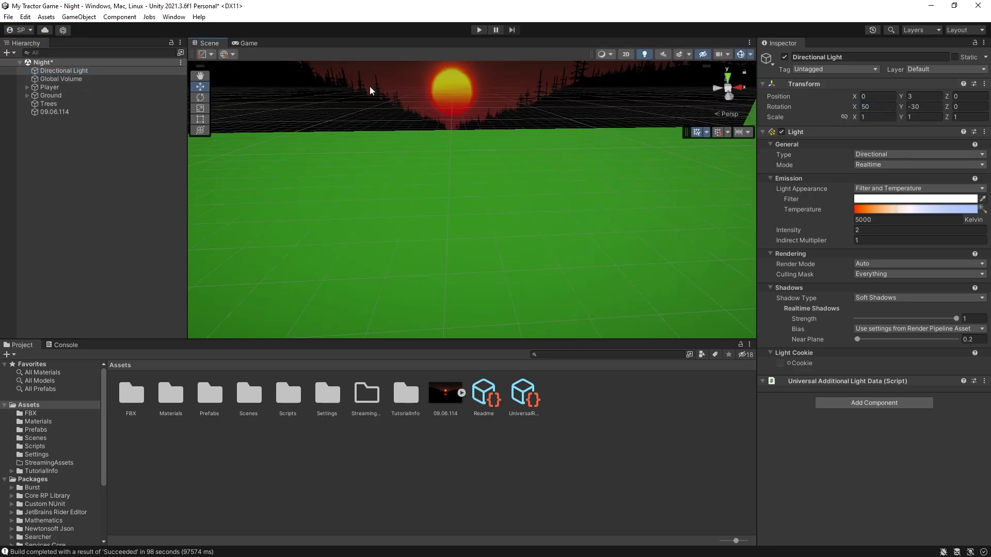
key(f)
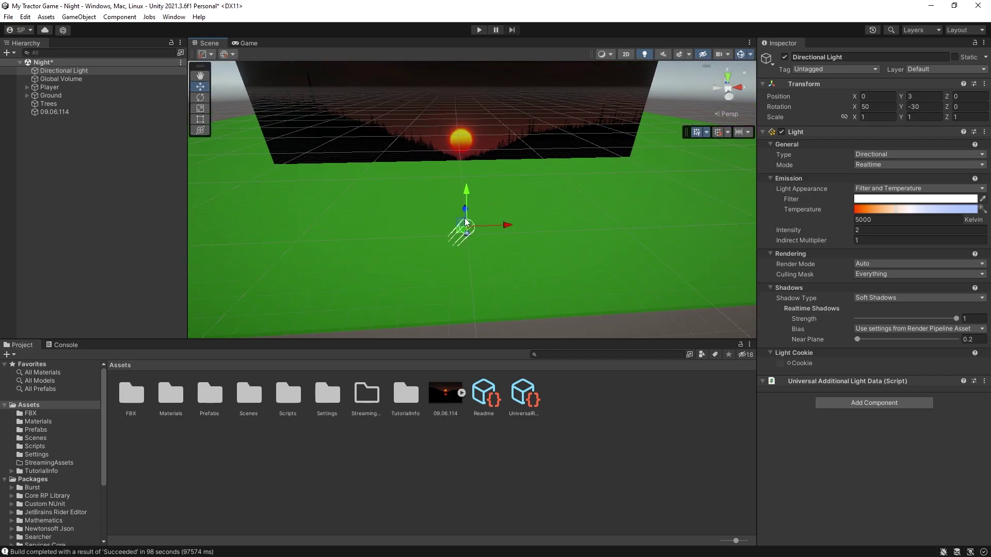
alt+drag(406, 240, 357, 159)
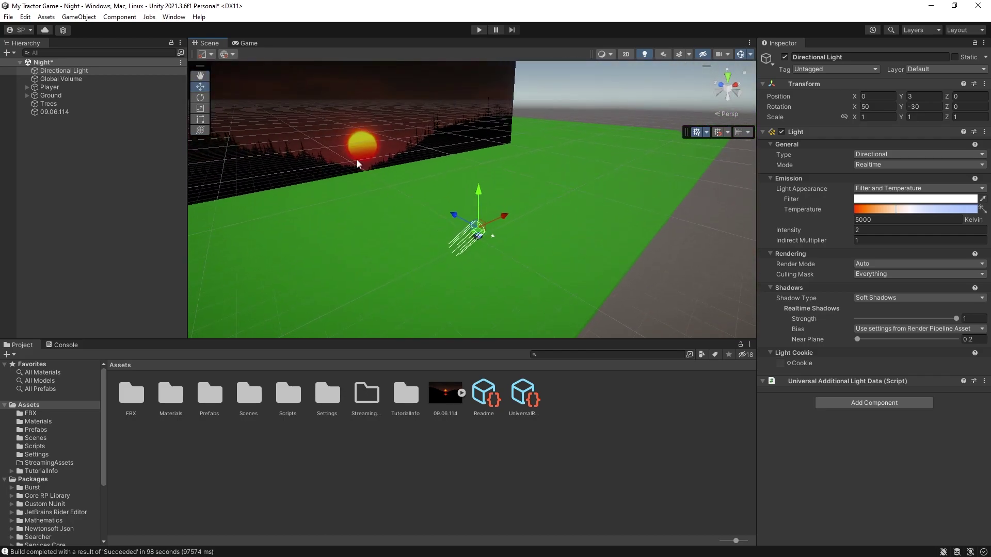
alt+drag(404, 269, 428, 222)
click(933, 109)
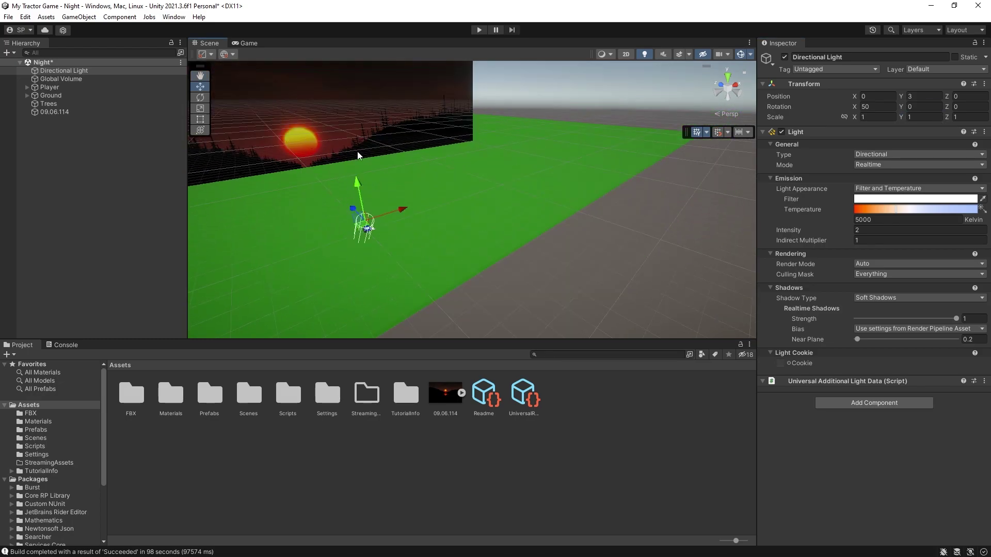
alt+drag(357, 152, 402, 150)
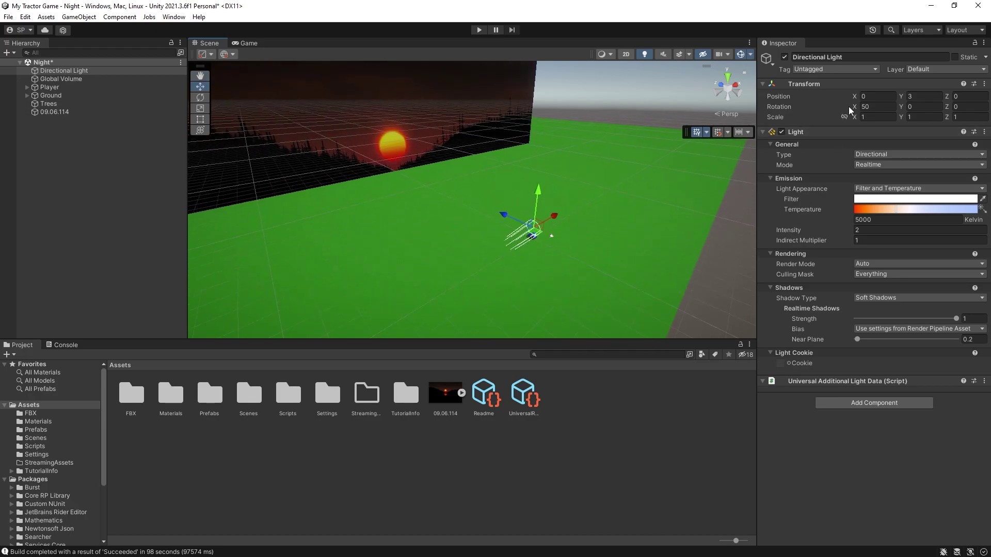
Step: Raise the Directional Light's X rotation to 178.8, checking the darker result in the Game view
drag(854, 106, 144, 130)
click(243, 42)
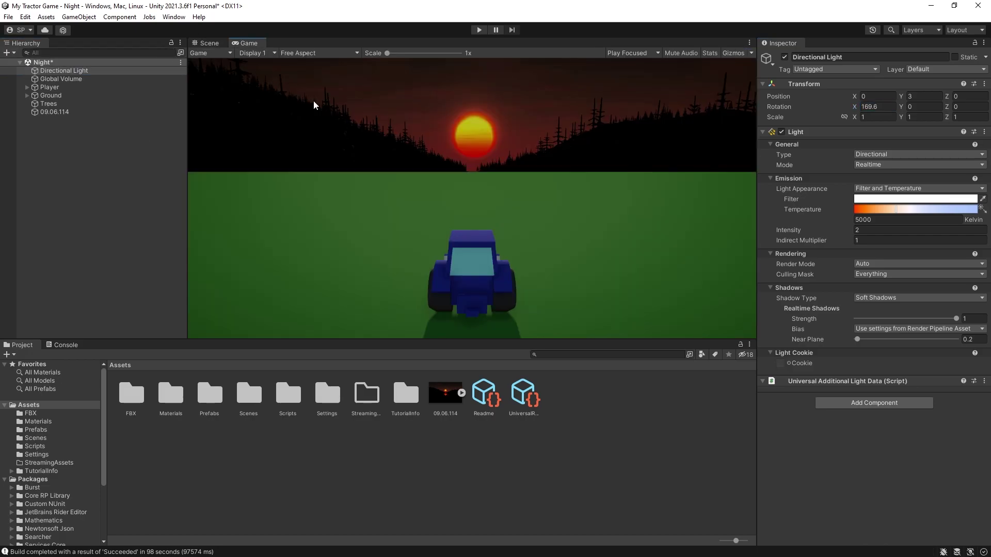
mouse_move(857, 109)
mouse_down()
mouse_move(848, 102)
mouse_move(862, 94)
mouse_up()
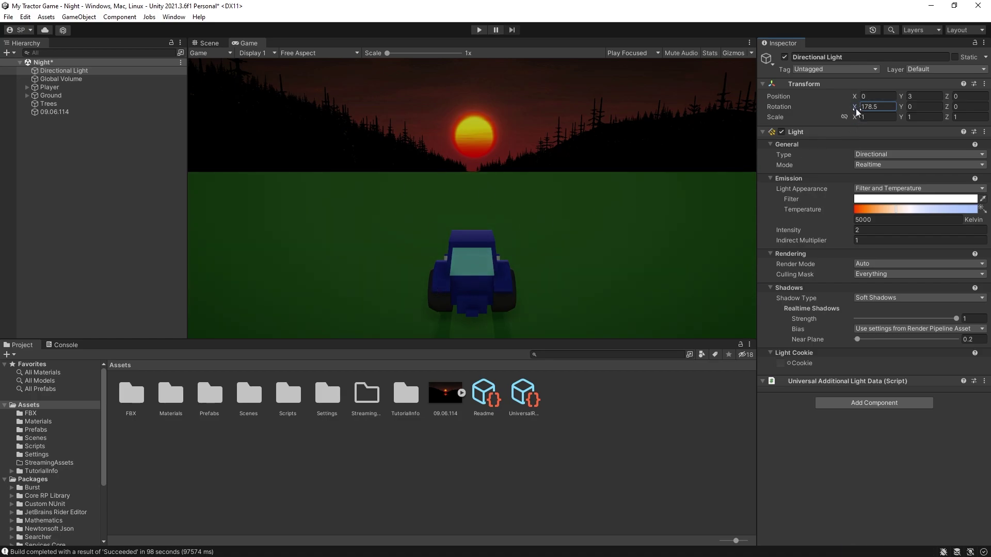
drag(859, 110, 860, 112)
Step: Bring up the Environment settings of the Lighting window
click(171, 18)
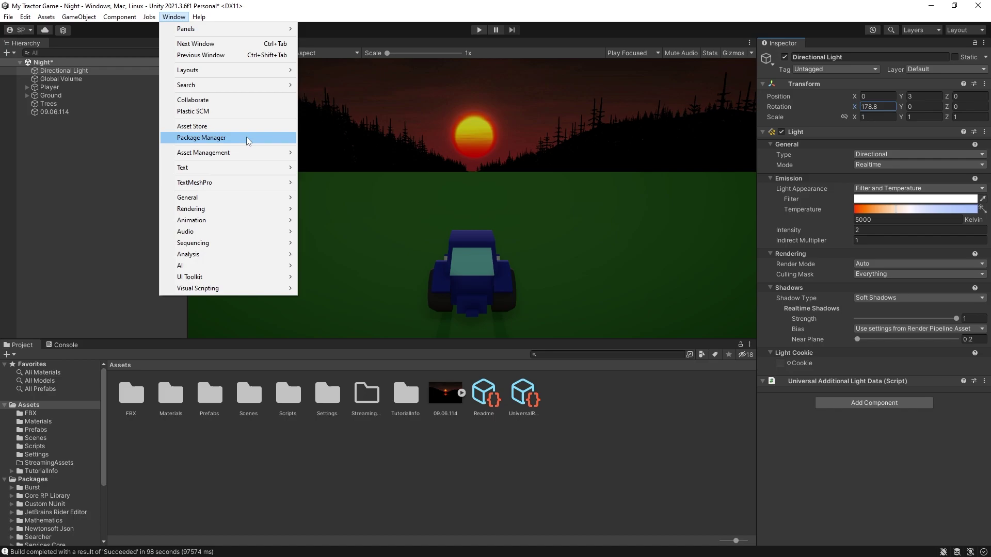
mouse_move(242, 209)
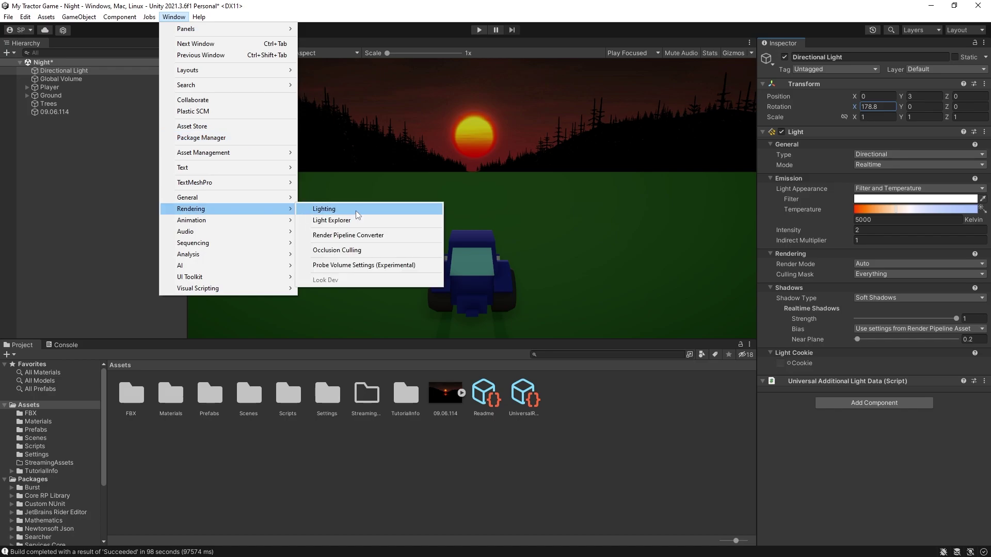
click(355, 209)
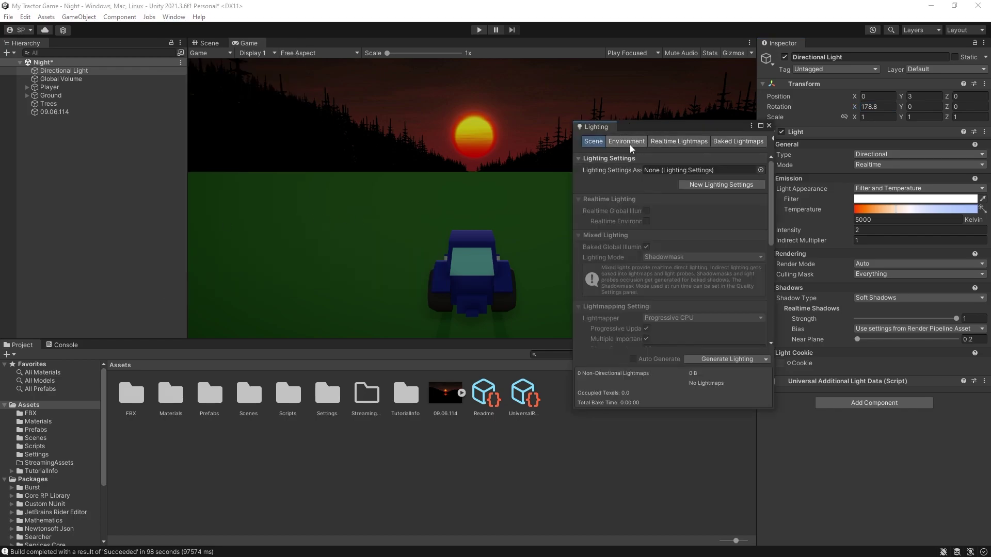
click(628, 144)
scroll(687, 292, down, 3)
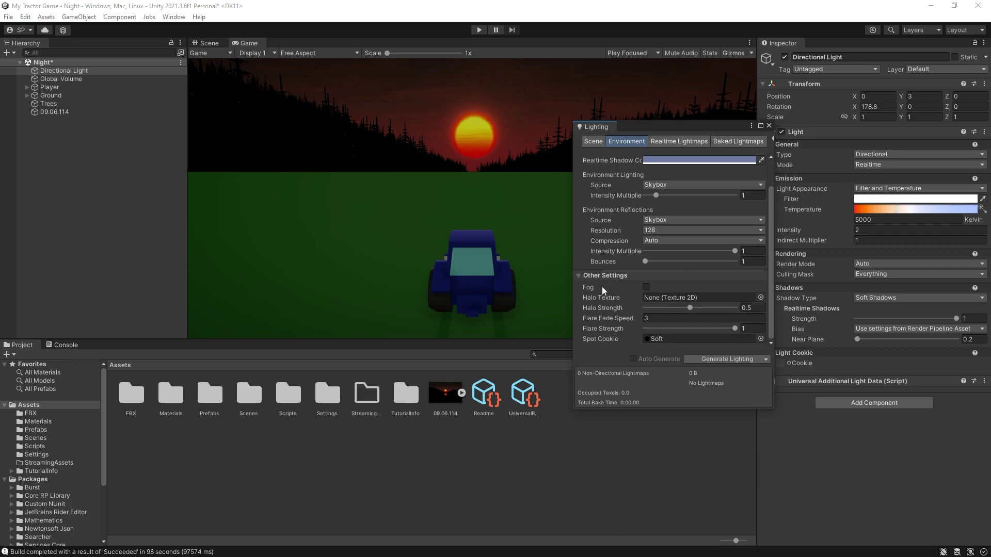
Step: Enable fog with a black colour and density 0.06
click(646, 288)
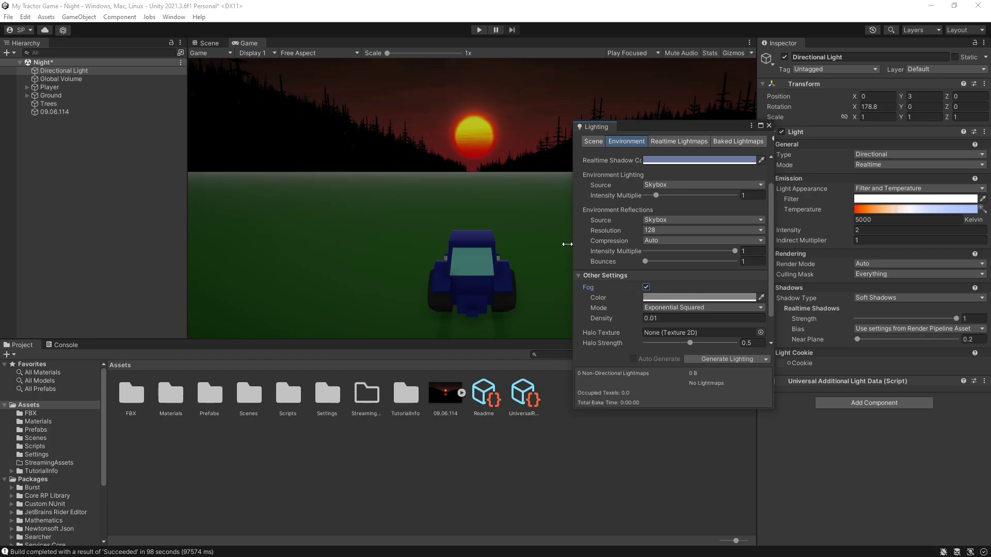
click(675, 298)
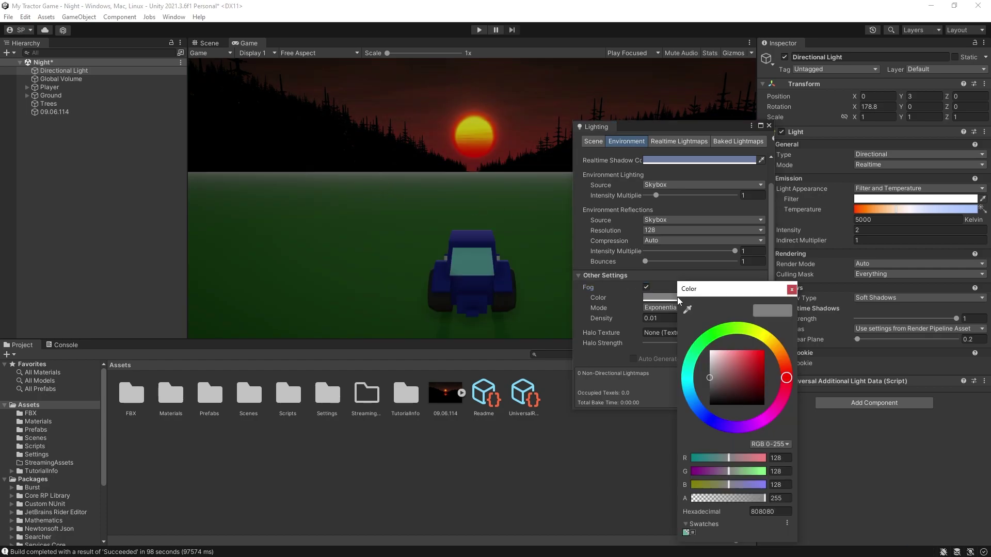
drag(714, 379, 662, 438)
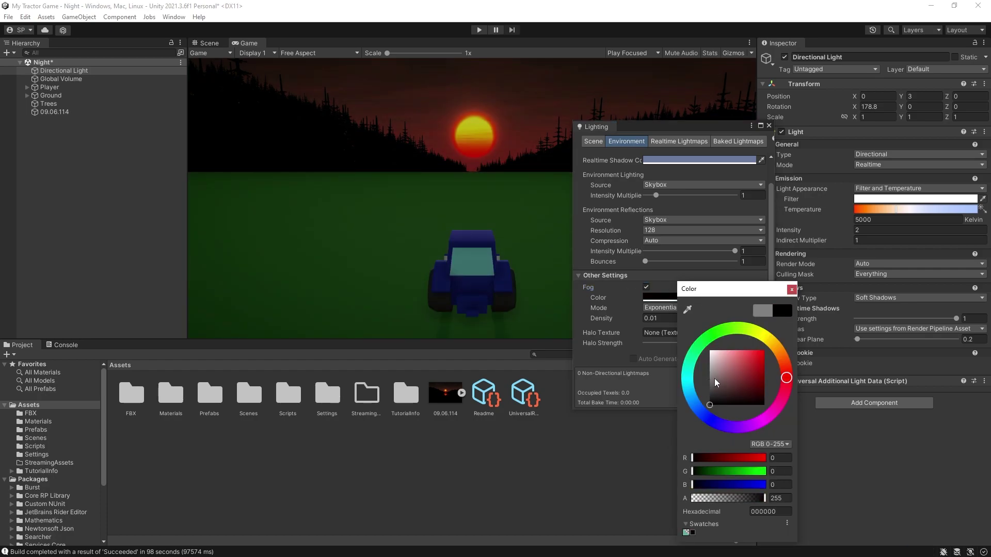
click(646, 319)
text(0.08)
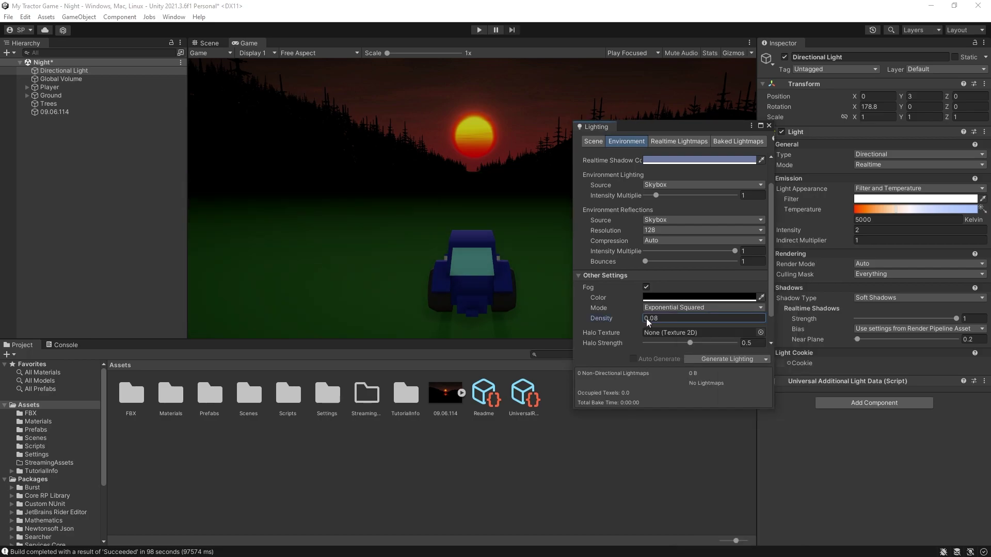
key(BackSpace)
text(6)
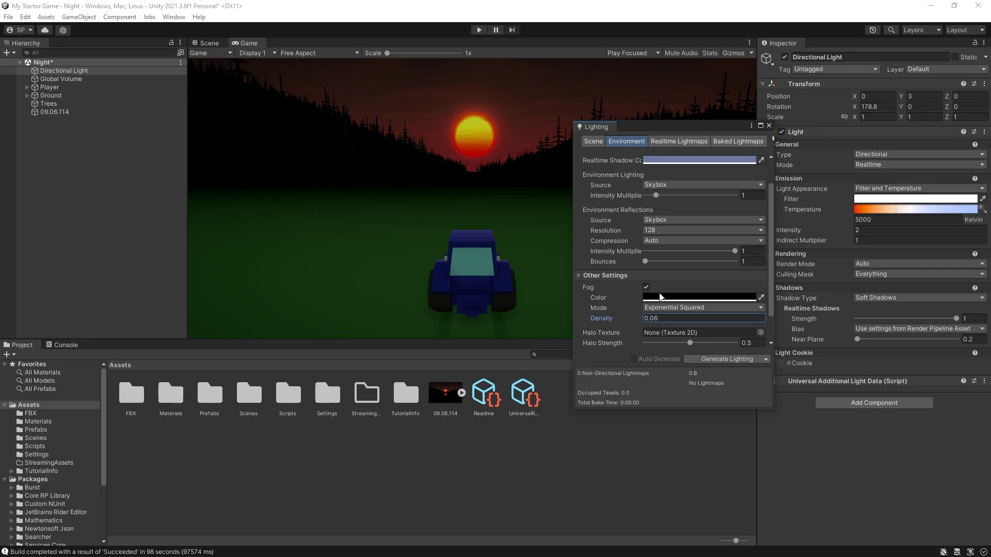
Step: Lower the sunlight intensity to 0.13 and play-test driving the tractor past the trees
click(769, 125)
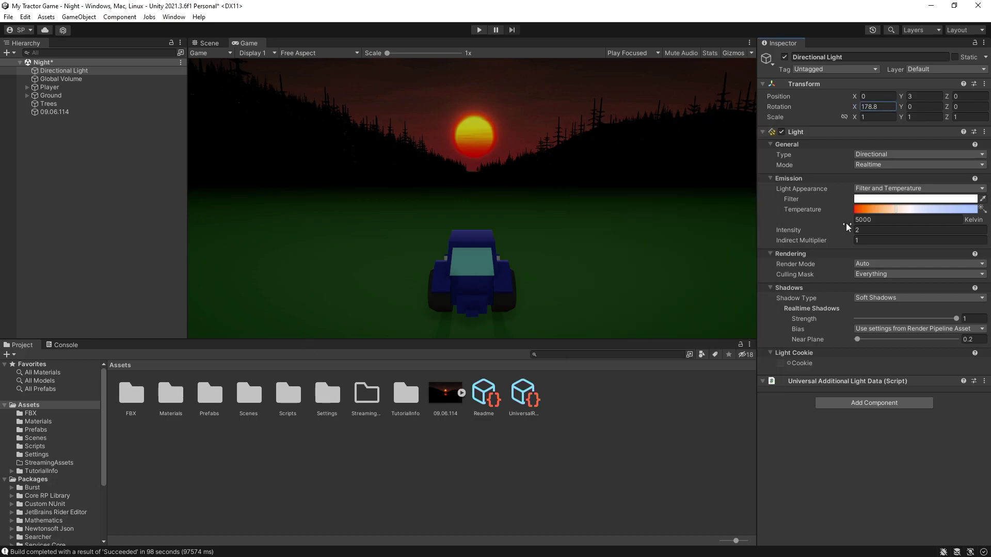
drag(851, 230, 411, 232)
click(479, 32)
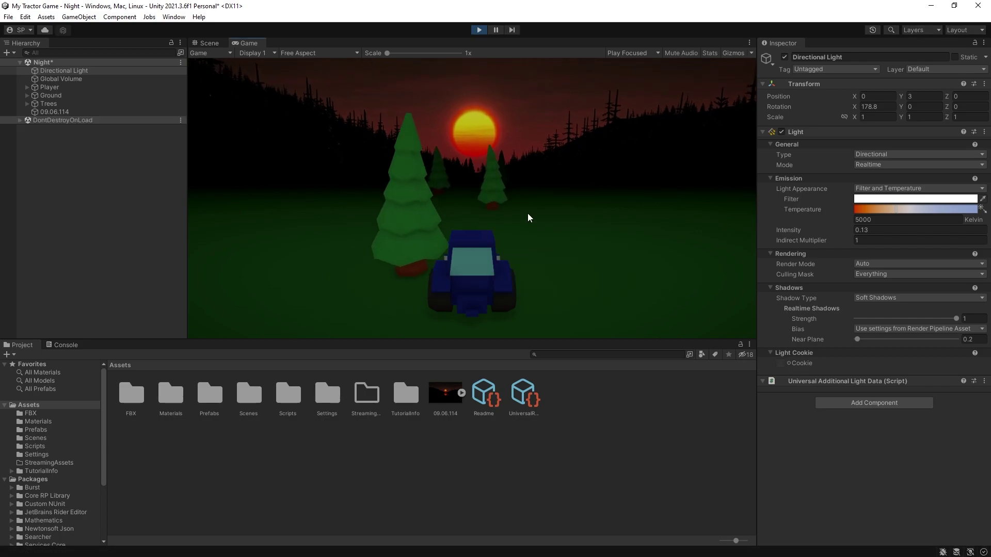
key(Left)
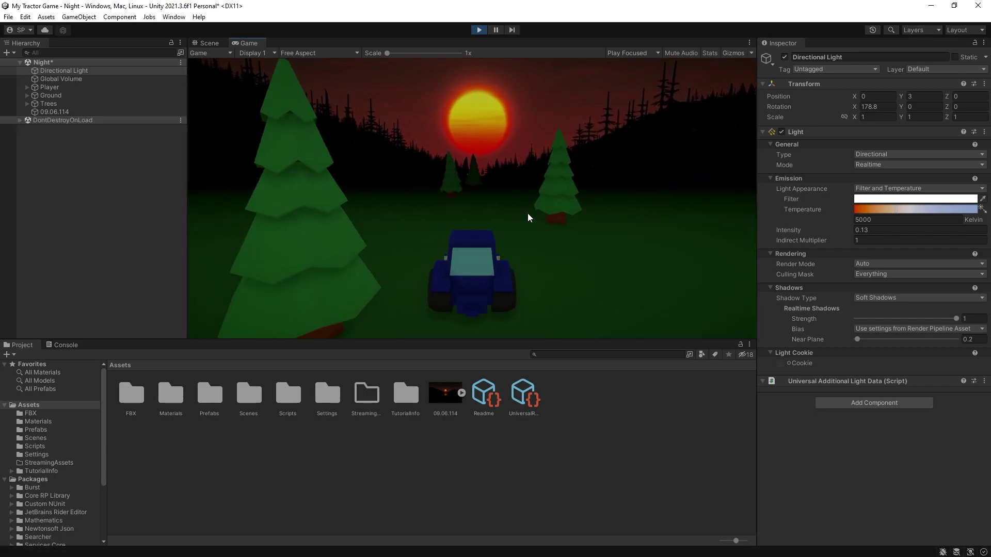
key(Right)
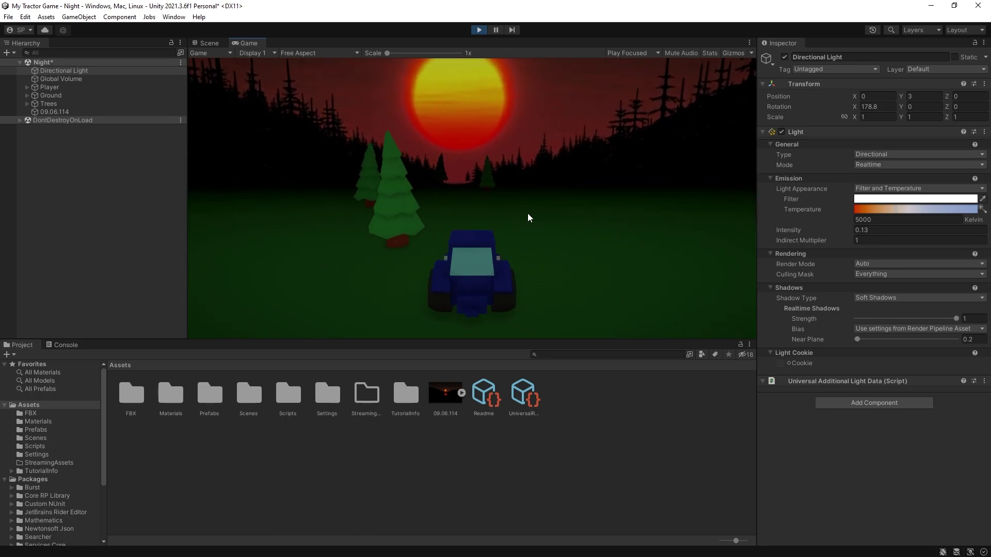
key(ctrl+p)
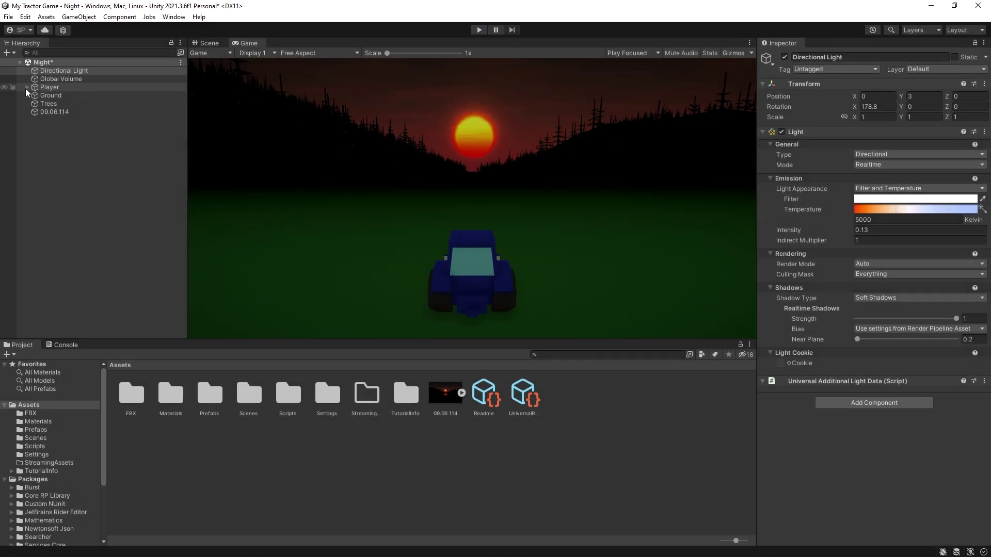
Step: Rename the backdrop sprite to BG and make it a child of Main Camera
click(27, 87)
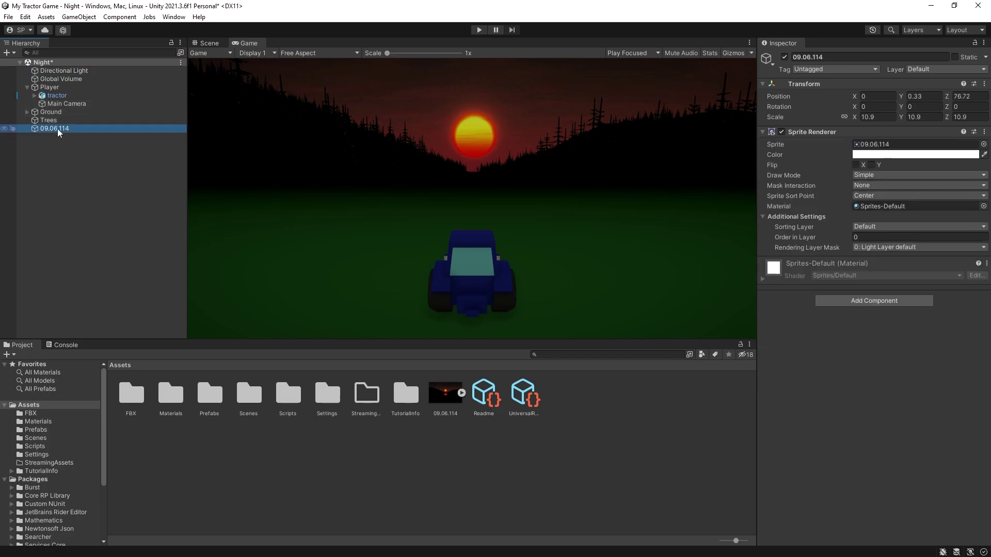
key(F2)
text(BG)
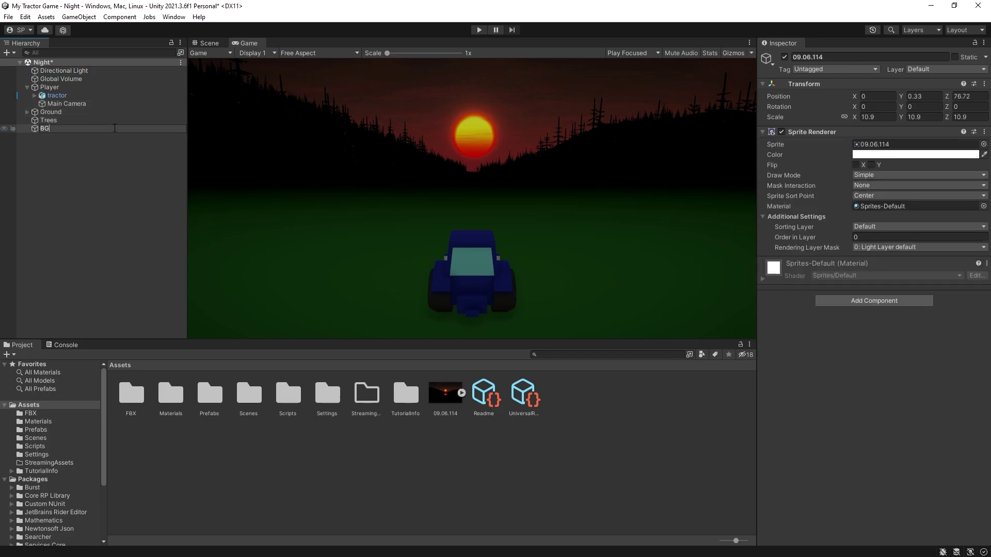
key(Return)
drag(48, 130, 64, 106)
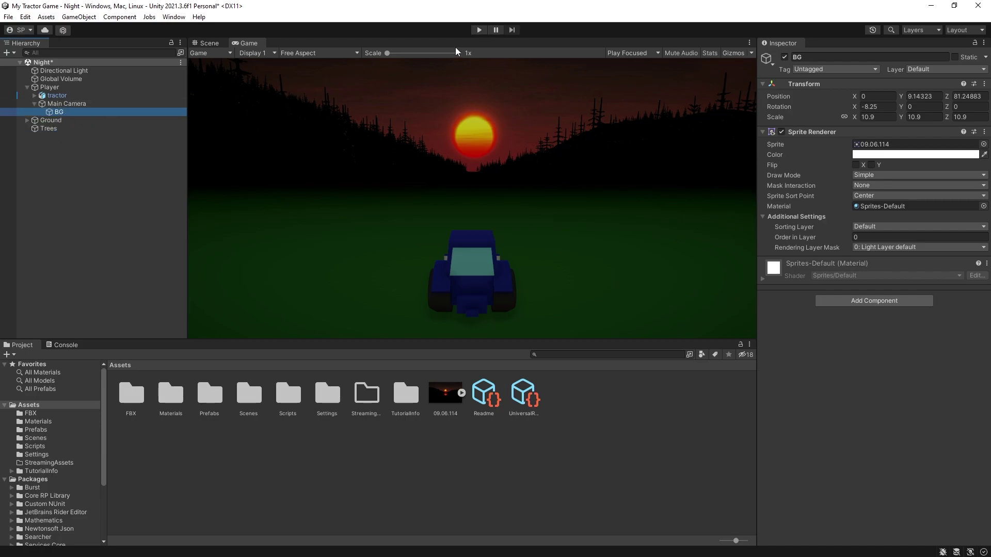
Step: Play-test the backdrop, then set BG to Y 23.6, Z 179.01 and scale 23.5
click(479, 30)
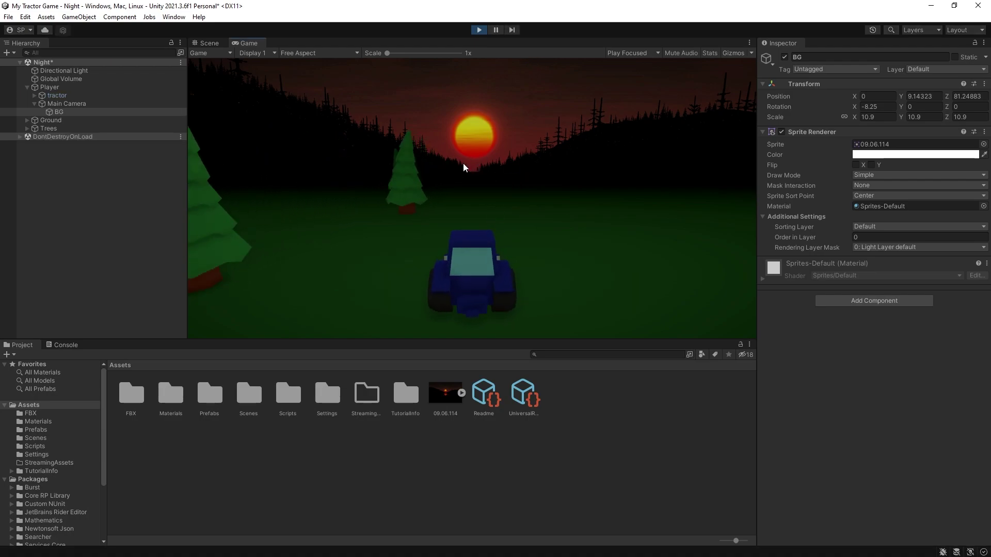
key(a)
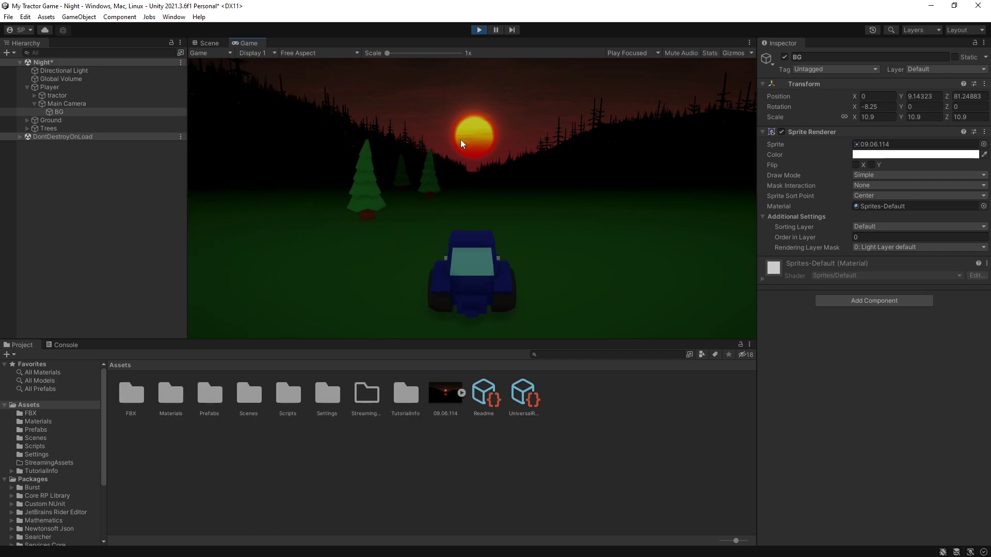
click(479, 30)
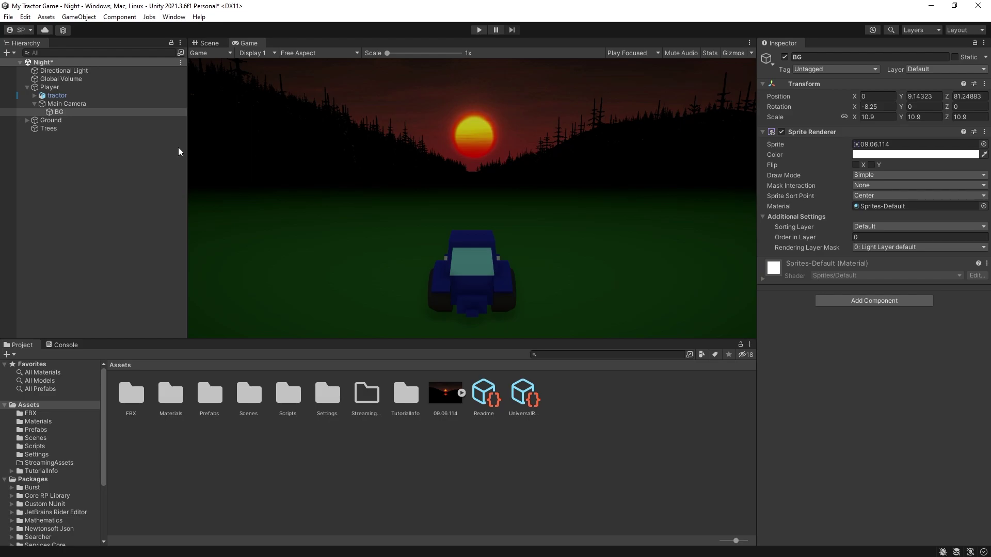
drag(949, 94, 887, 116)
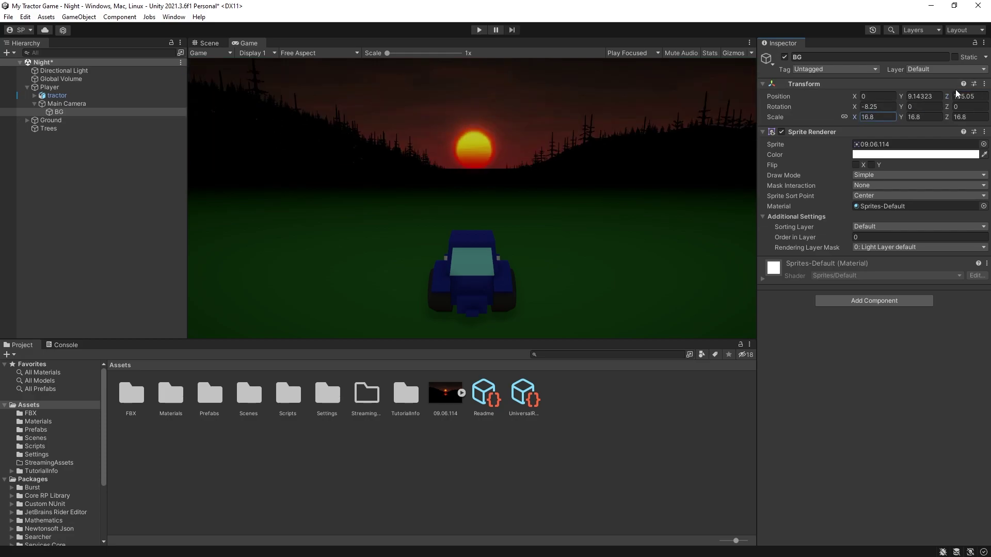
drag(945, 94, 193, 151)
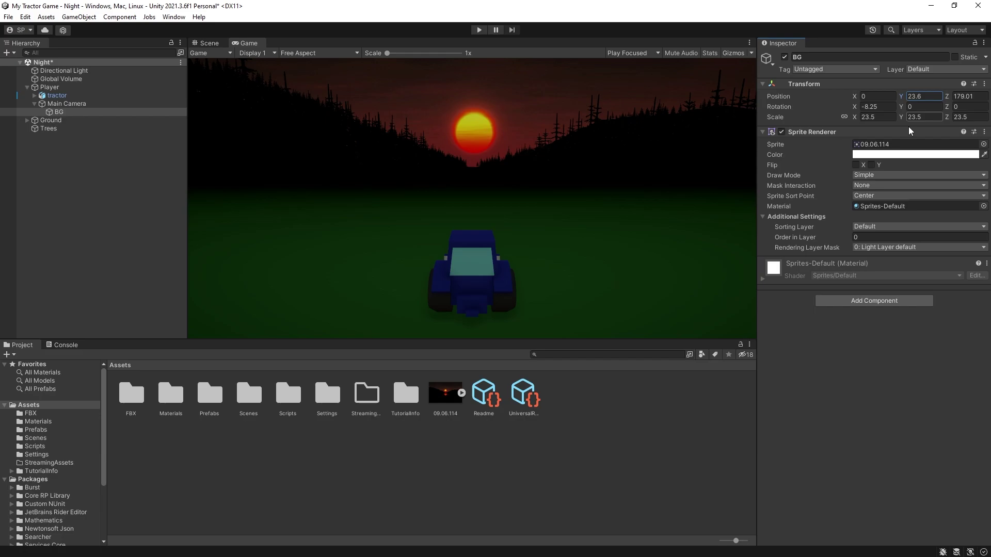
Step: Unpack the tractor from its prefab
click(34, 95)
click(54, 96)
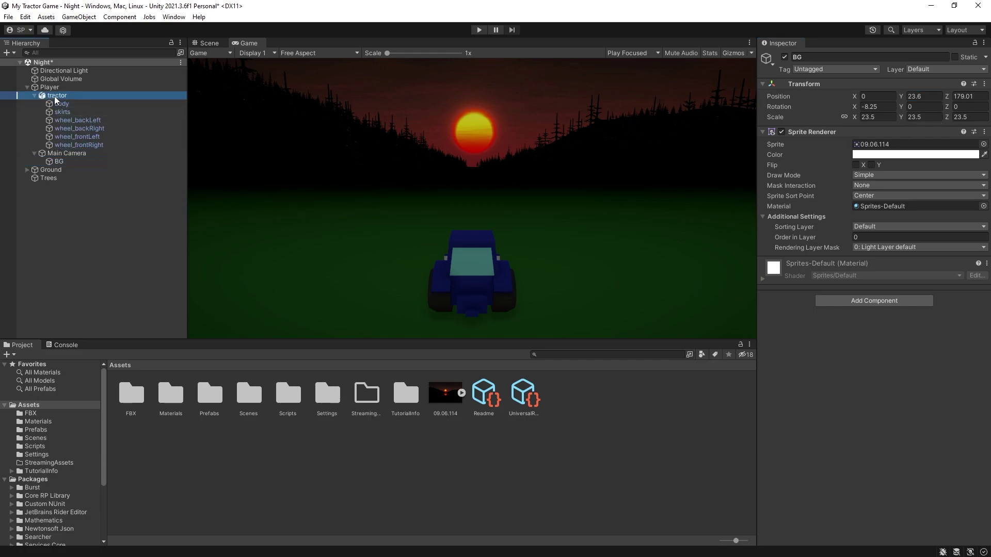
right_click(56, 97)
mouse_move(168, 221)
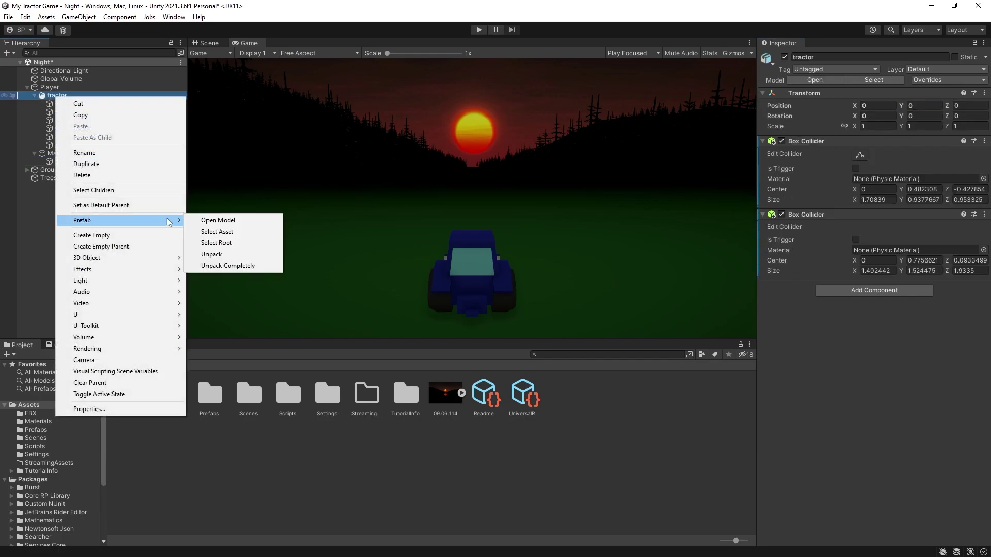
click(232, 254)
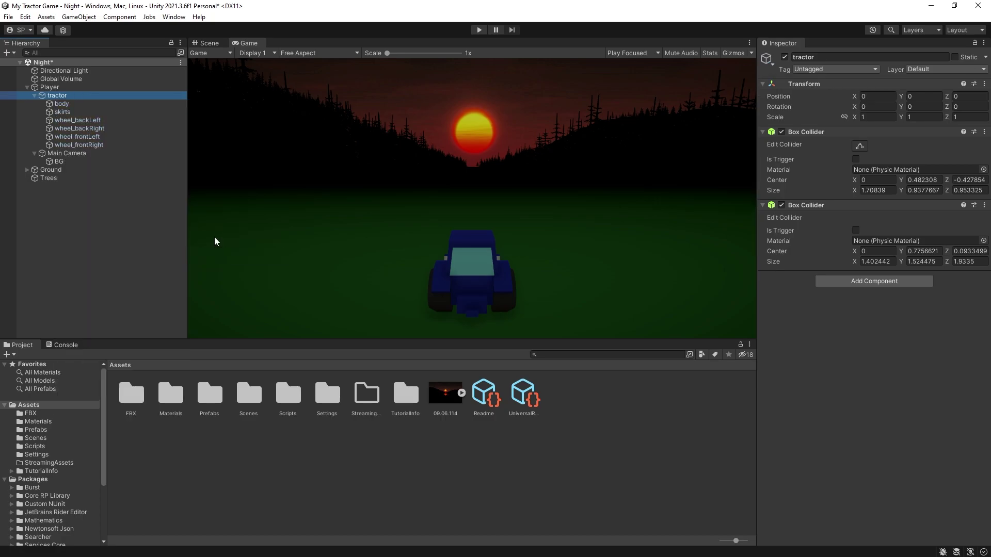
Step: Add a Spot Light as a child of the tractor and frame it in the Scene view
right_click(57, 95)
mouse_move(171, 264)
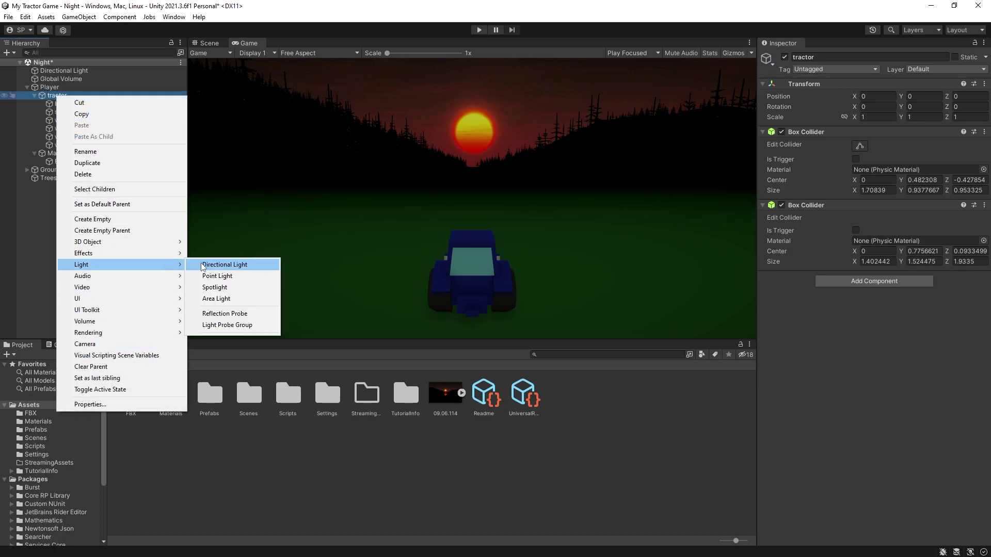
click(232, 287)
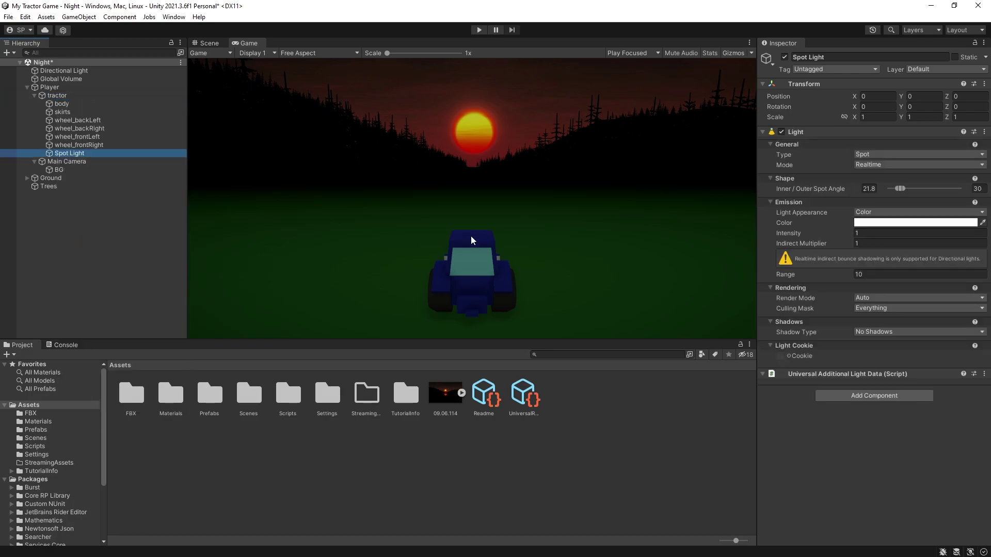
click(208, 47)
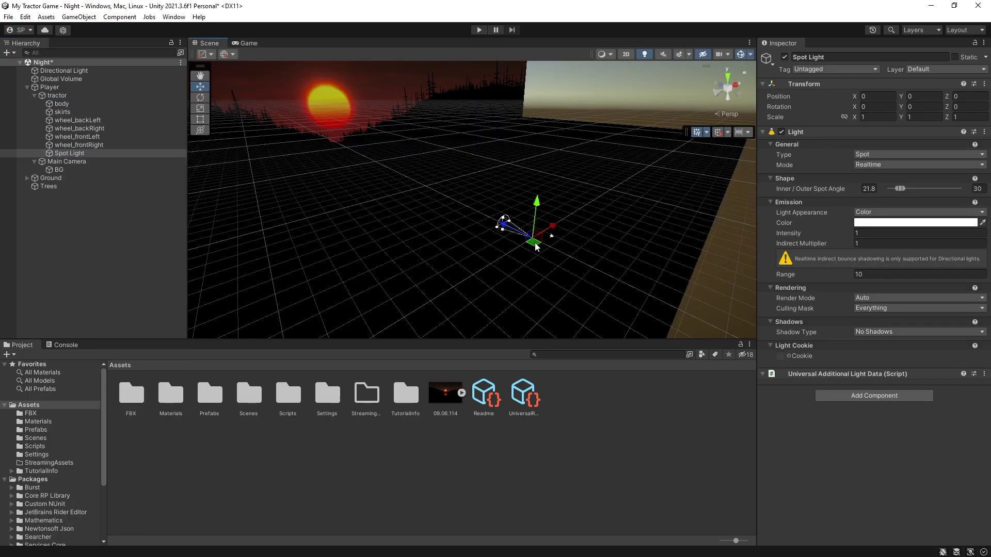
alt+drag(529, 240, 591, 271)
key(f)
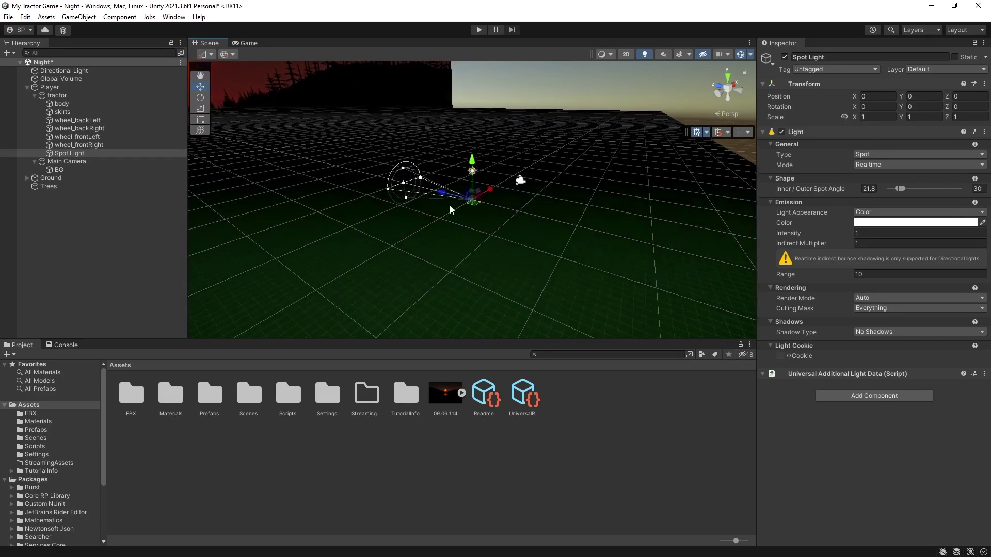
scroll(450, 205, up, 10)
right_drag(450, 205, 480, 212)
scroll(476, 214, up, 2)
middle_drag(471, 215, 620, 198)
scroll(620, 198, down, 3)
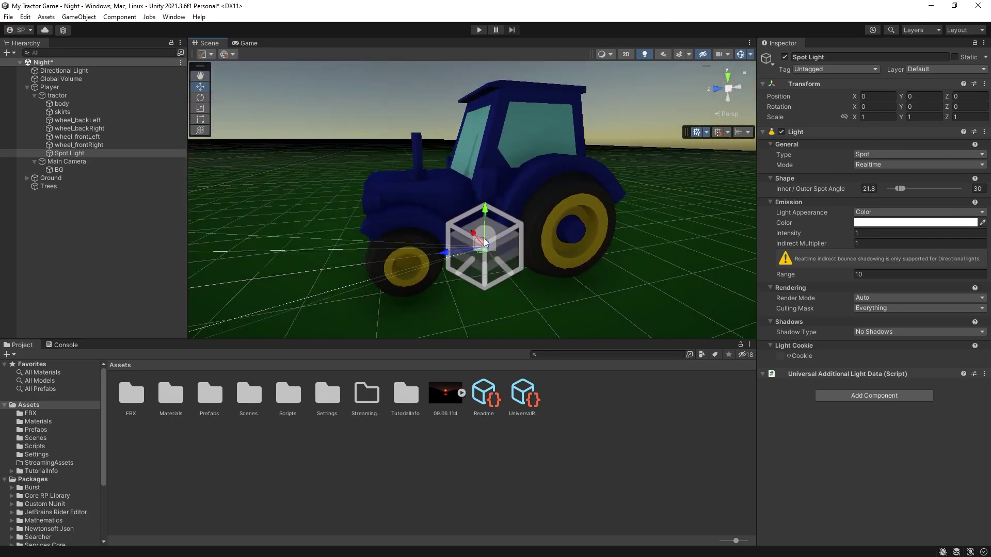
Step: Place the Spot Light at the tractor's front-left (X -0.461, Y 0.623, Z 1.143)
drag(448, 258, 320, 263)
middle_drag(339, 312, 413, 275)
click(728, 91)
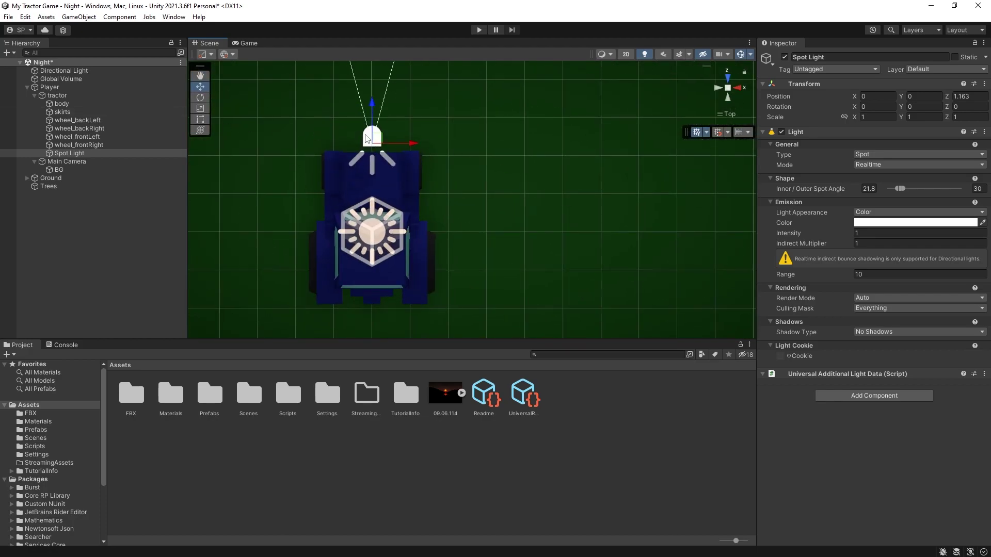
drag(409, 144, 377, 145)
drag(341, 106, 340, 107)
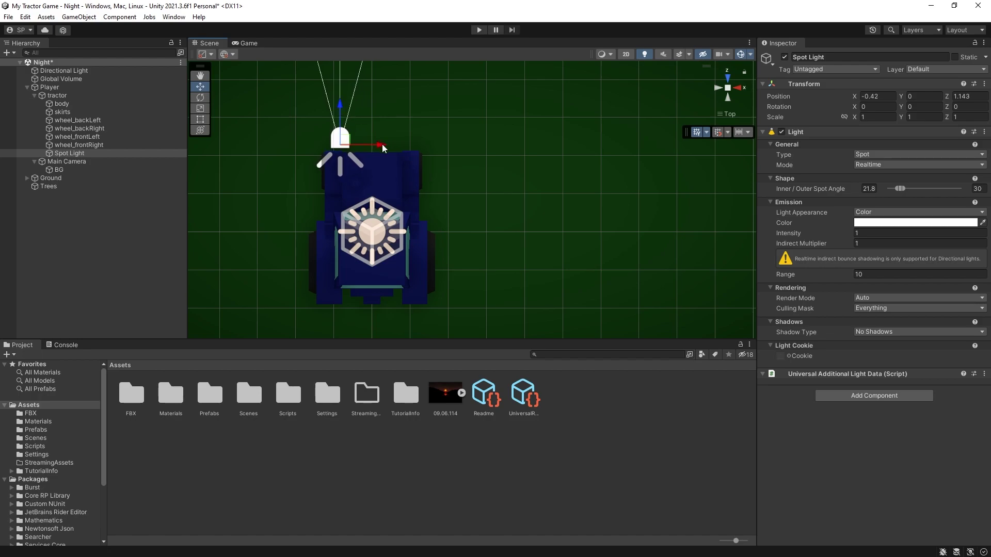
drag(381, 145, 417, 103)
click(716, 89)
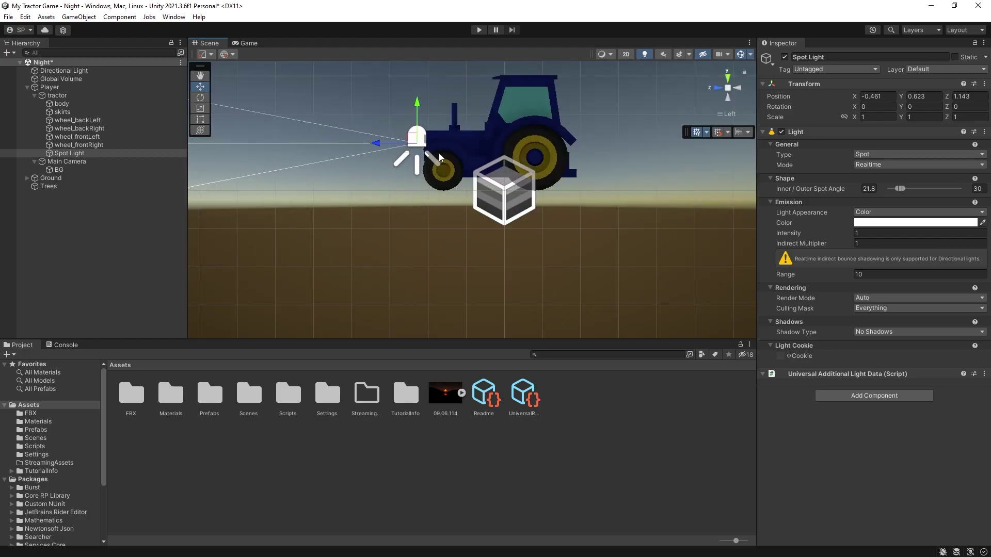
alt+drag(447, 171, 675, 217)
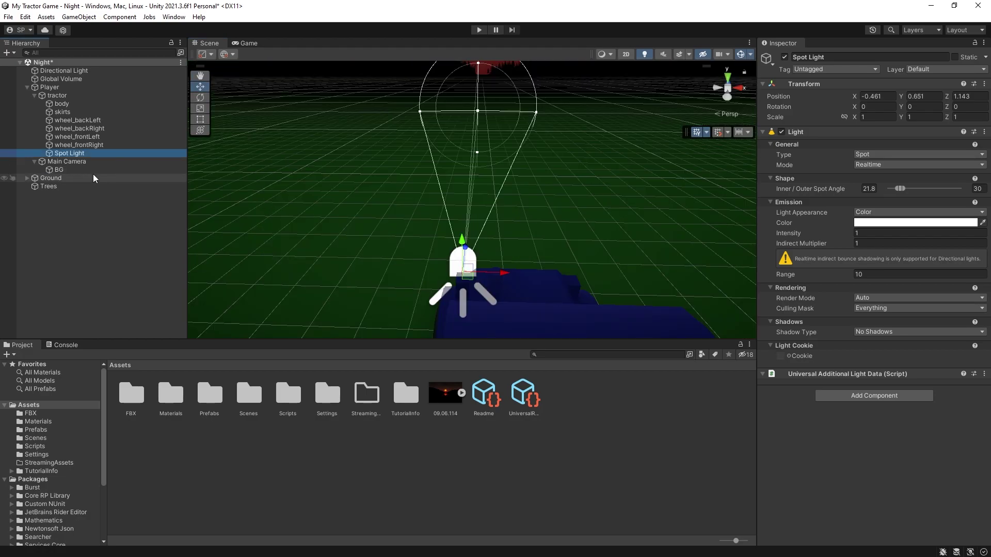
Step: Duplicate the headlight to the tractor's right side and set both to intensity 100
key(ctrl+d)
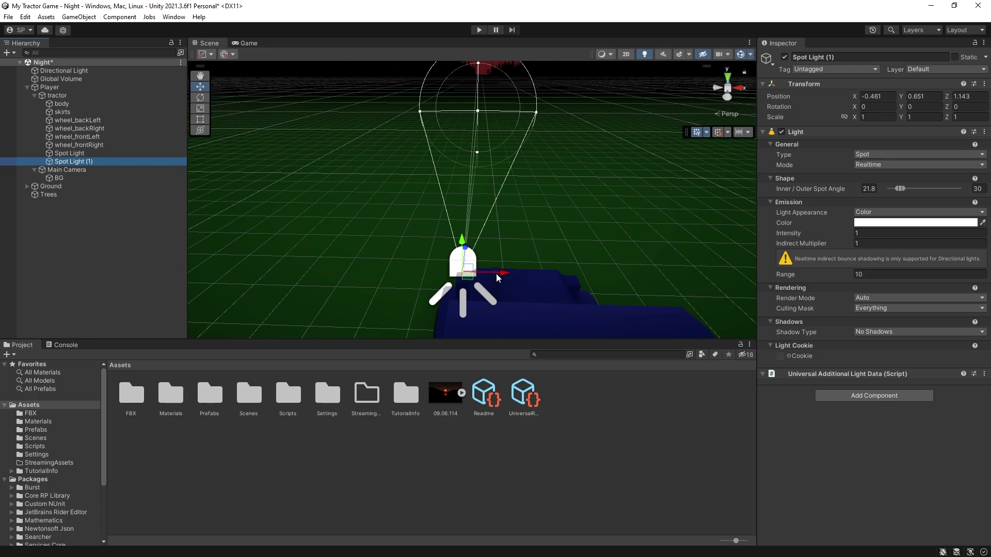
drag(502, 273, 591, 274)
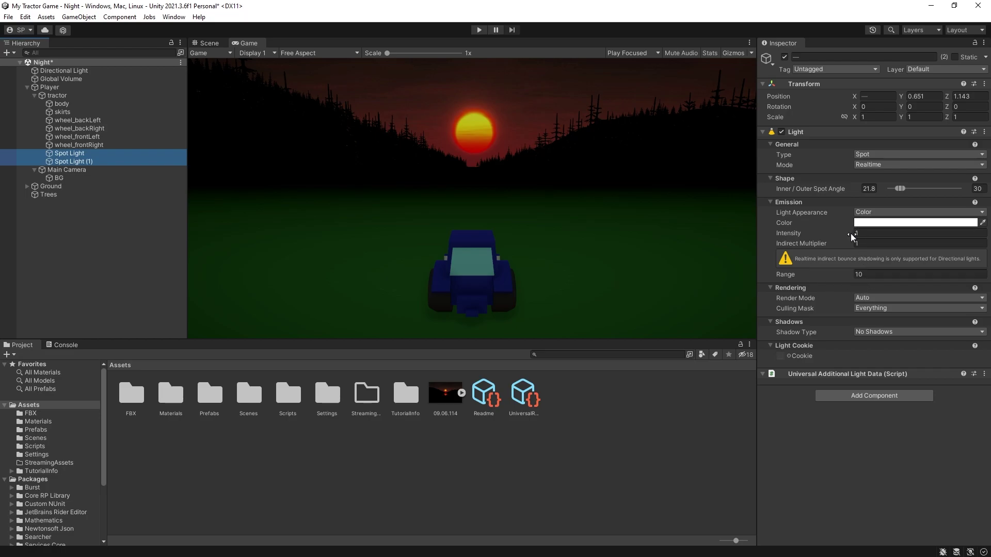
drag(850, 233, 382, 277)
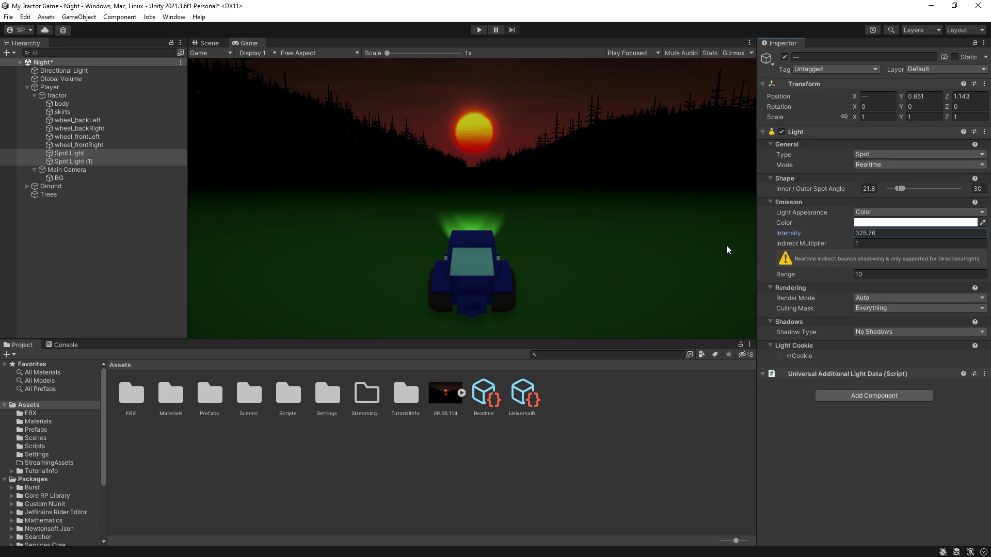
drag(57, 239, 209, 296)
text(100)
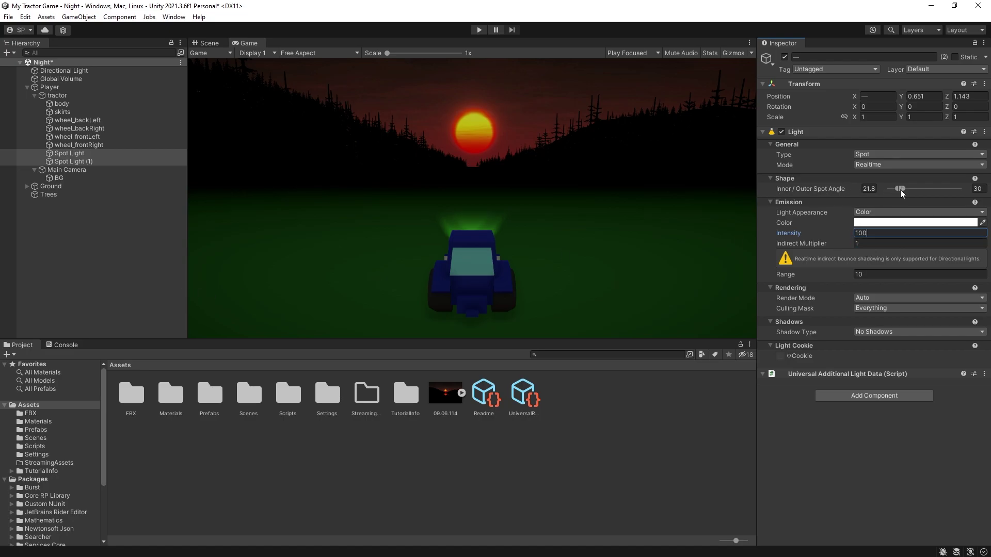
Step: Widen both headlights' outer spot angle to 54.4 and set their range to 16.09
mouse_move(901, 189)
mouse_down()
mouse_move(955, 193)
mouse_move(912, 186)
mouse_up()
click(857, 274)
text(15)
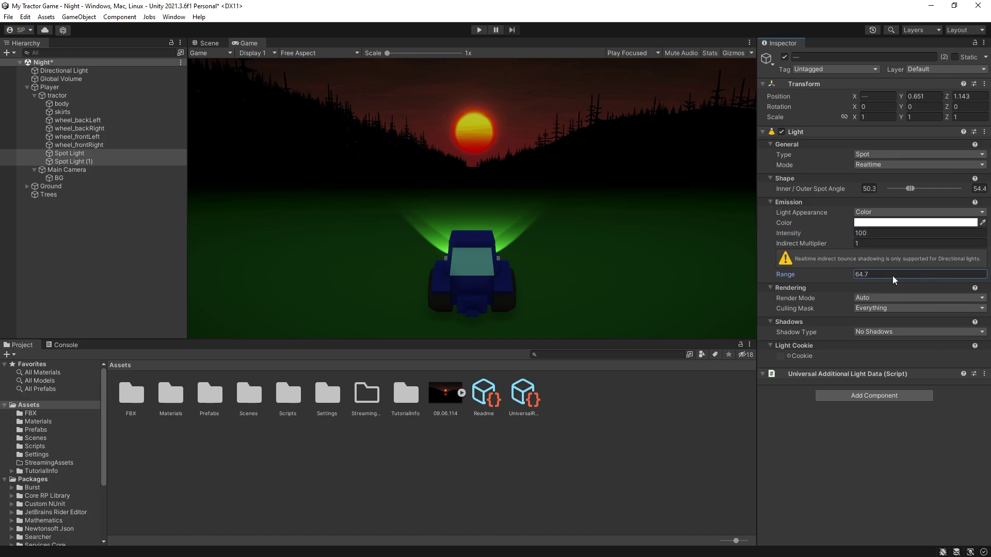
drag(892, 276, 737, 287)
click(75, 154)
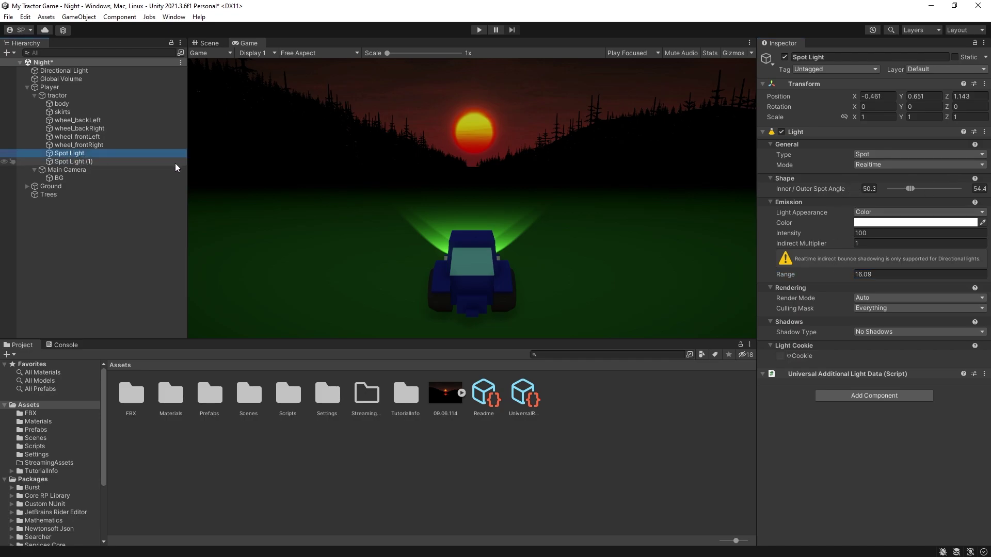
Step: Set both headlights' Y rotation to -10
key(ctrl+z)
click(900, 107)
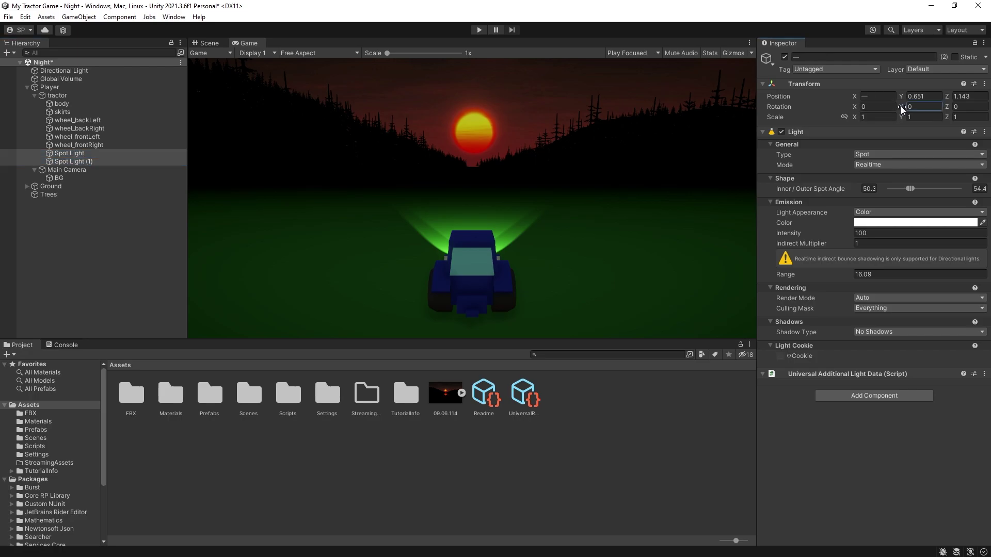
drag(900, 106, 831, 90)
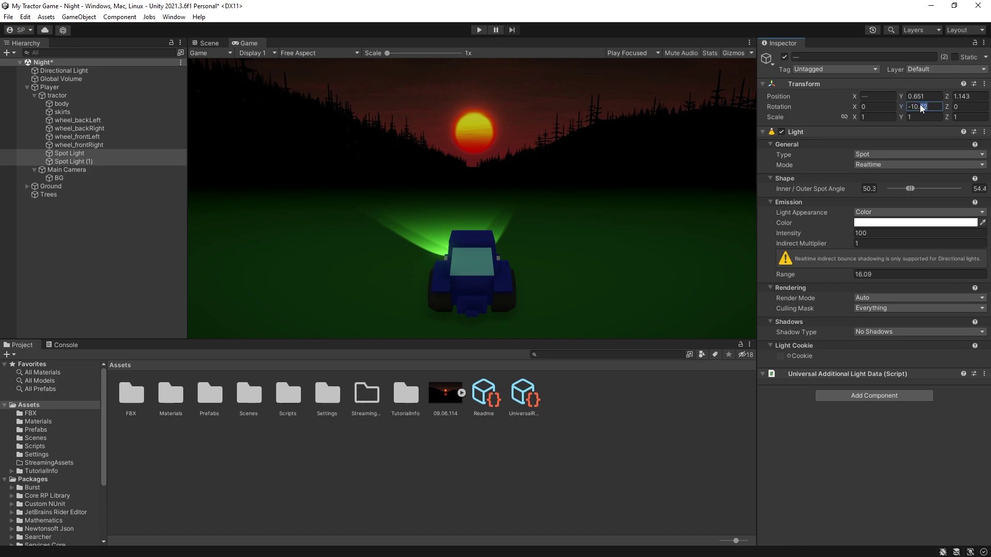
key(BackSpace)
Step: Turn the right headlight, Spot Light (1), outward to Y rotation 10
click(81, 164)
click(912, 107)
key(BackSpace)
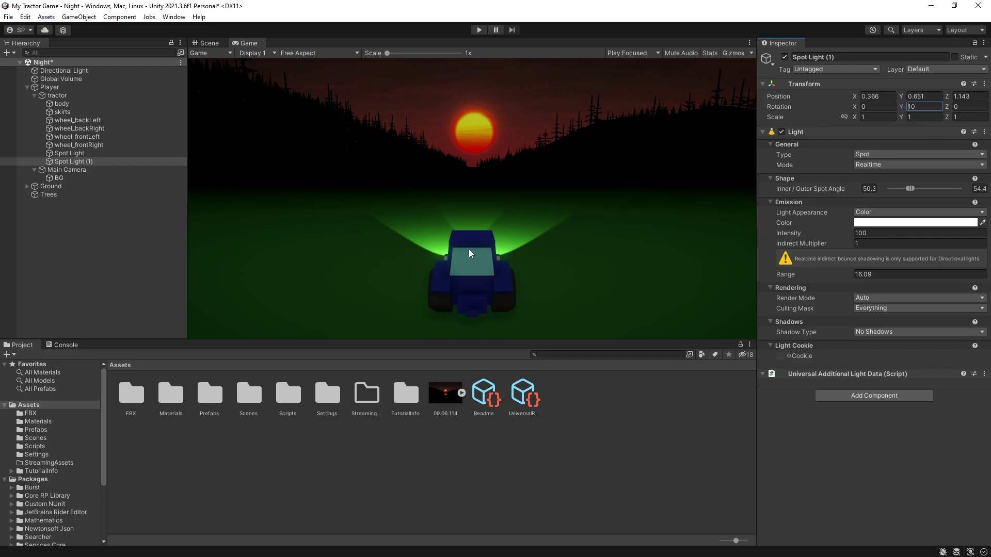
Step: Try tilting the left headlight's X rotation to 8.52, then revert it to 0
click(83, 154)
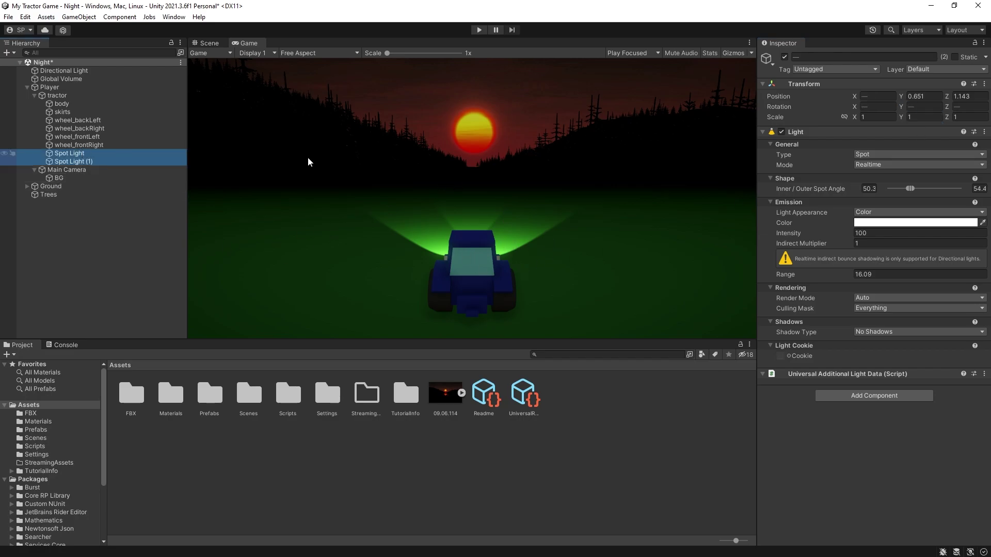
click(876, 107)
text(8.52)
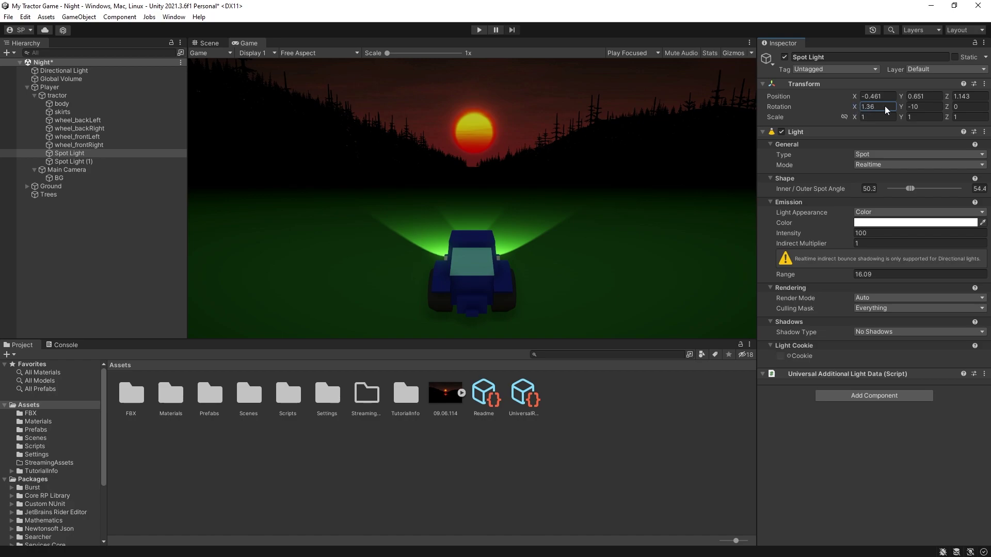
drag(21, 130, 927, 124)
key(ctrl+z)
Step: Play-test the headlights, then lower the Directional Light temperature from 5000 to about 2961 K
key(ctrl+p)
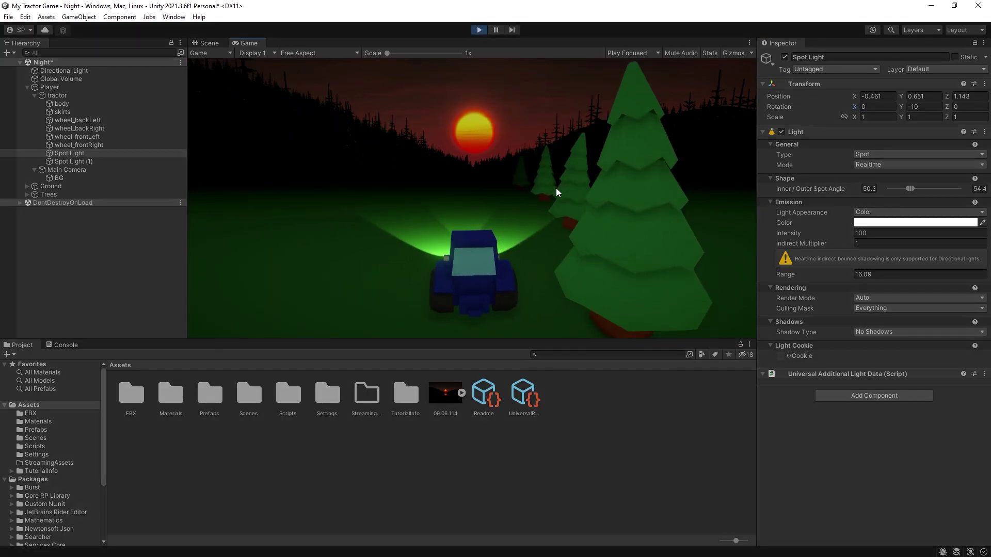
key(ctrl+p)
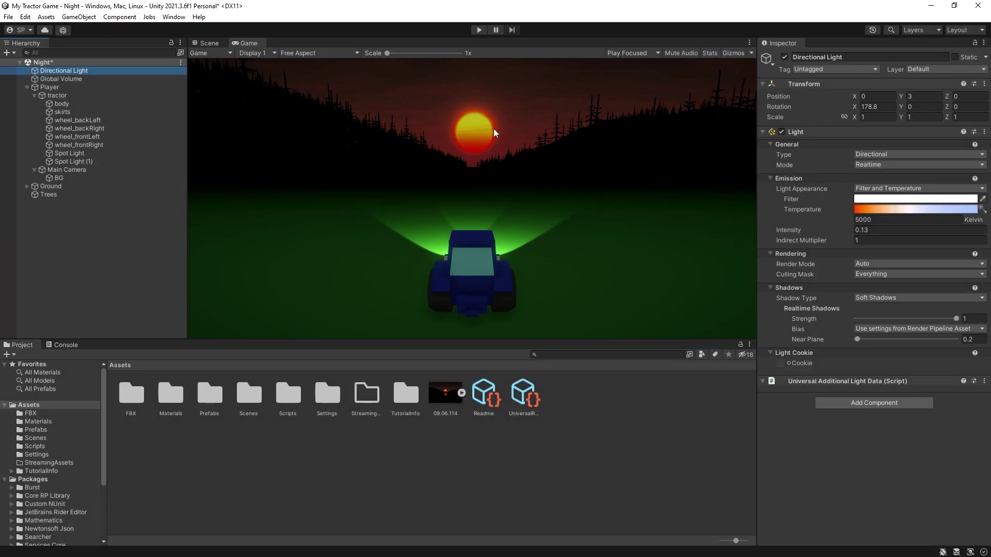
drag(896, 210, 875, 213)
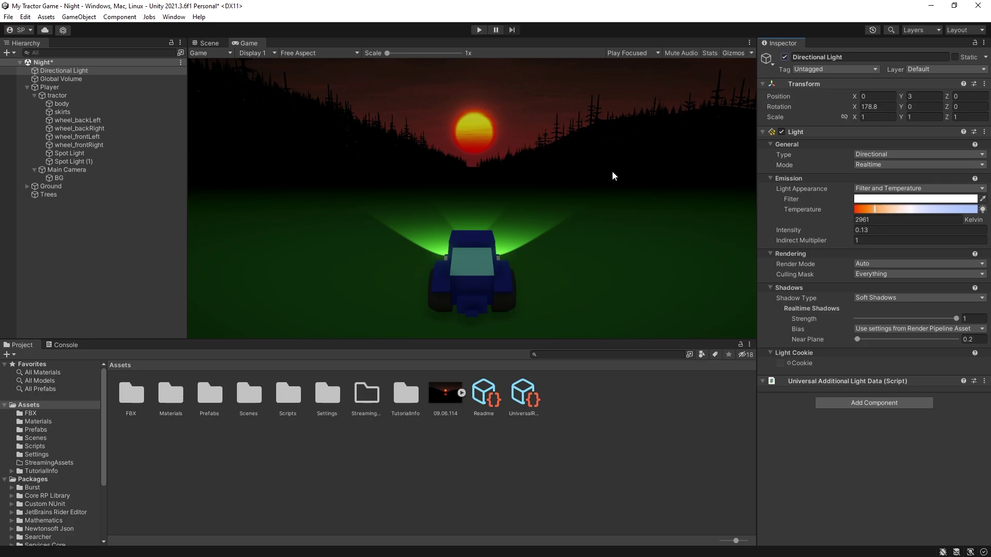
click(80, 72)
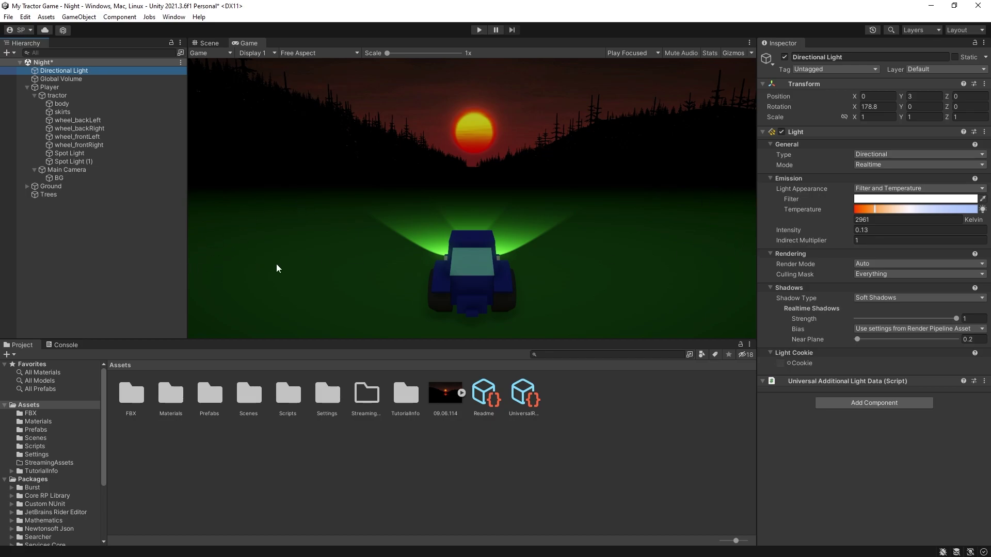
Step: Open the Lighting window's Environment settings and browse skybox materials without changing the skybox
click(110, 19)
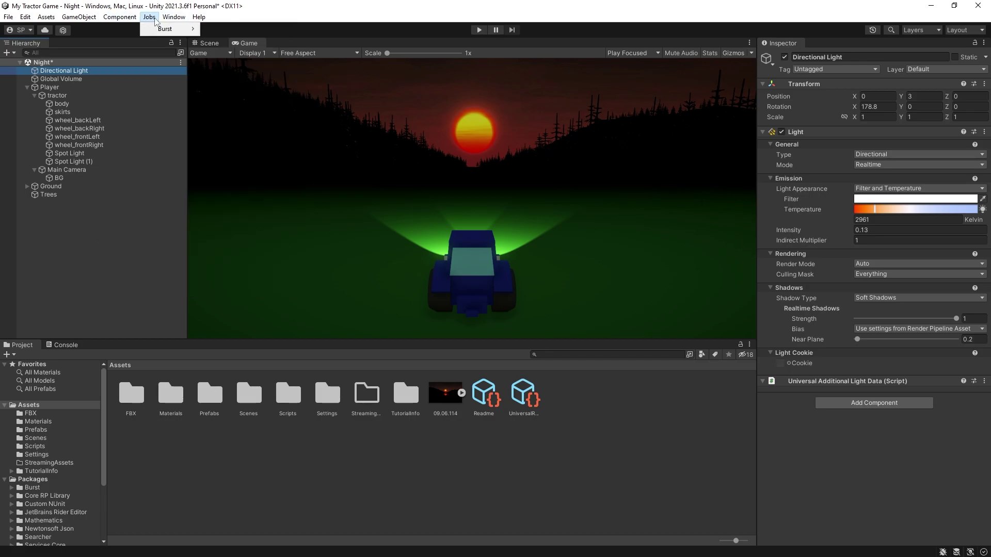
mouse_move(168, 17)
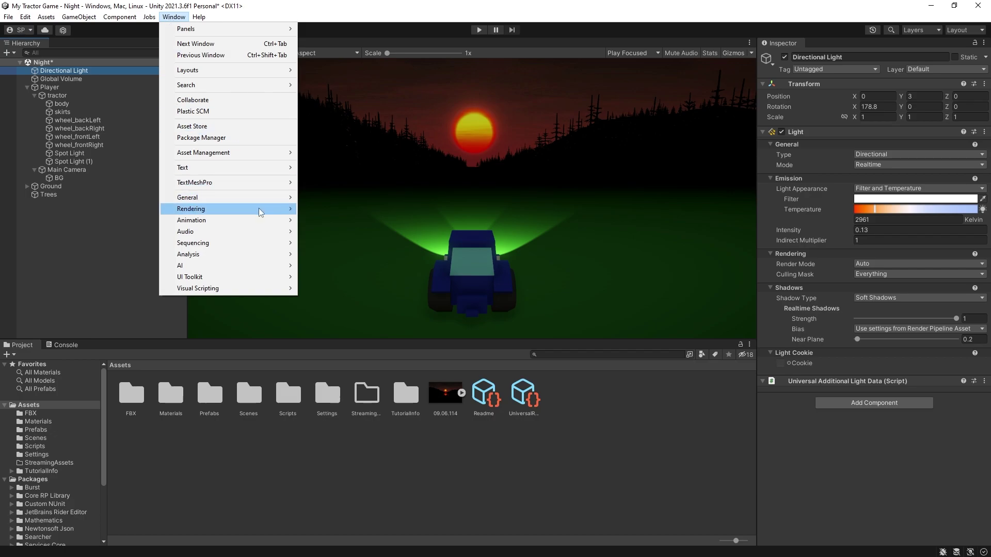
mouse_move(258, 208)
click(424, 209)
click(629, 144)
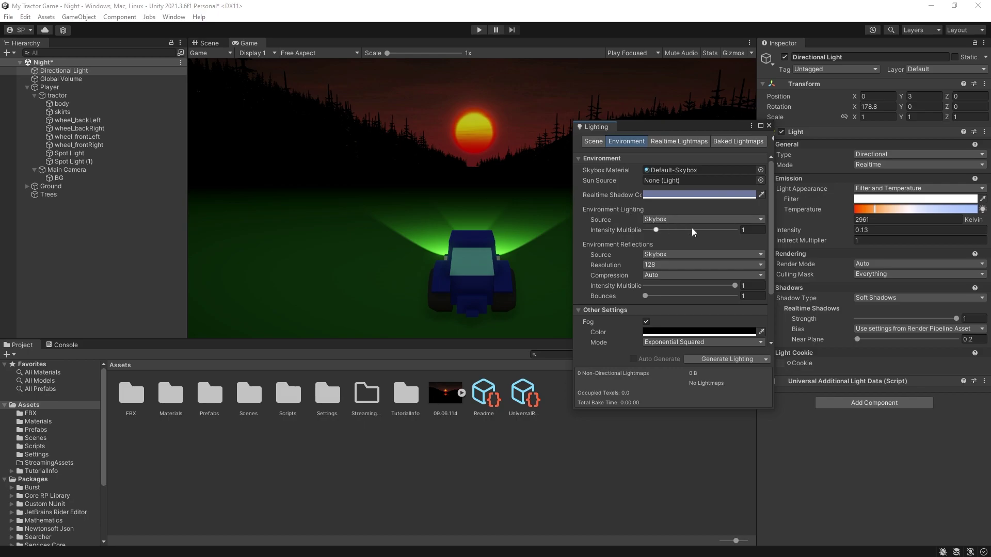
click(761, 170)
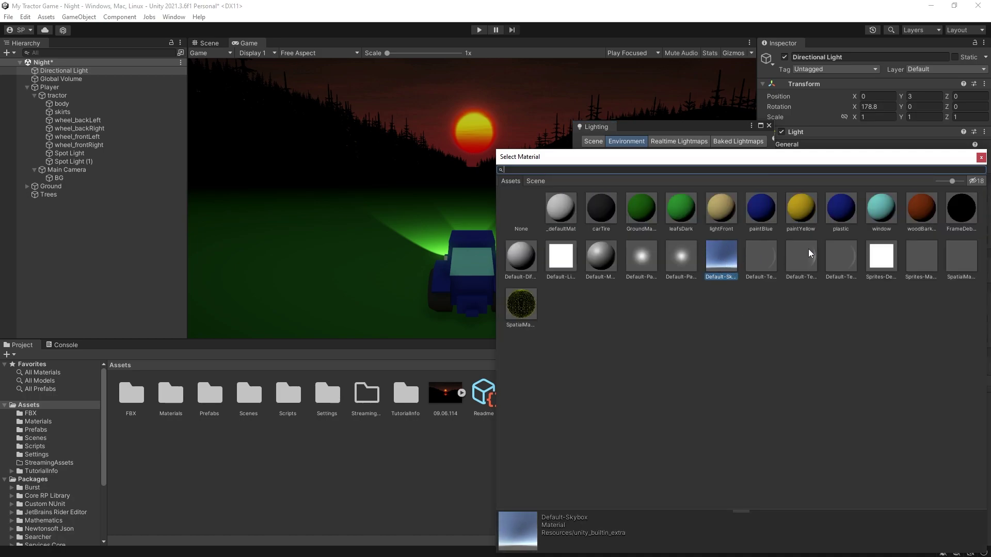
click(981, 158)
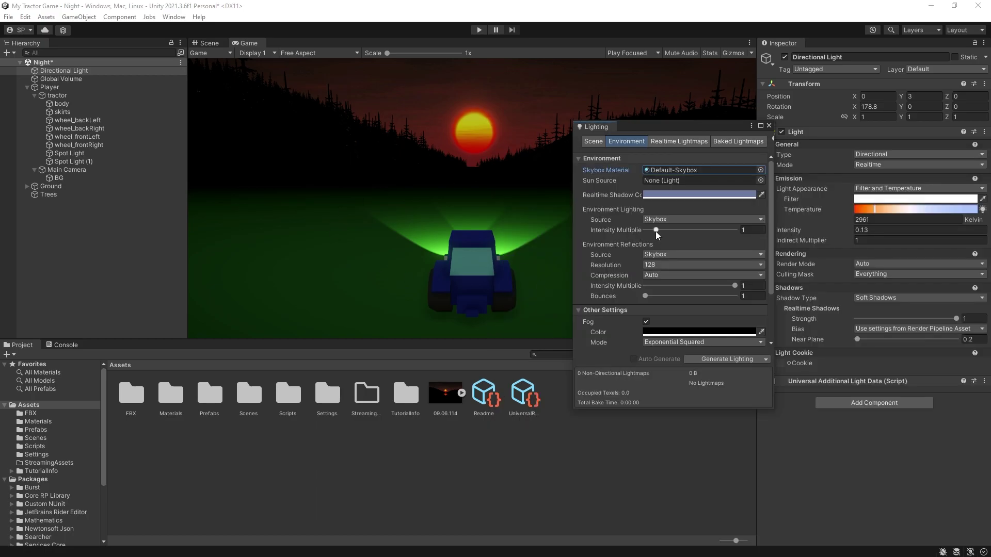
Step: Try Gradient and Color ambient sources, keep Skybox, and set intensity multiplier to 0.82
mouse_move(656, 231)
mouse_down()
mouse_move(642, 230)
mouse_move(750, 231)
mouse_move(572, 247)
mouse_move(652, 237)
mouse_up()
click(665, 216)
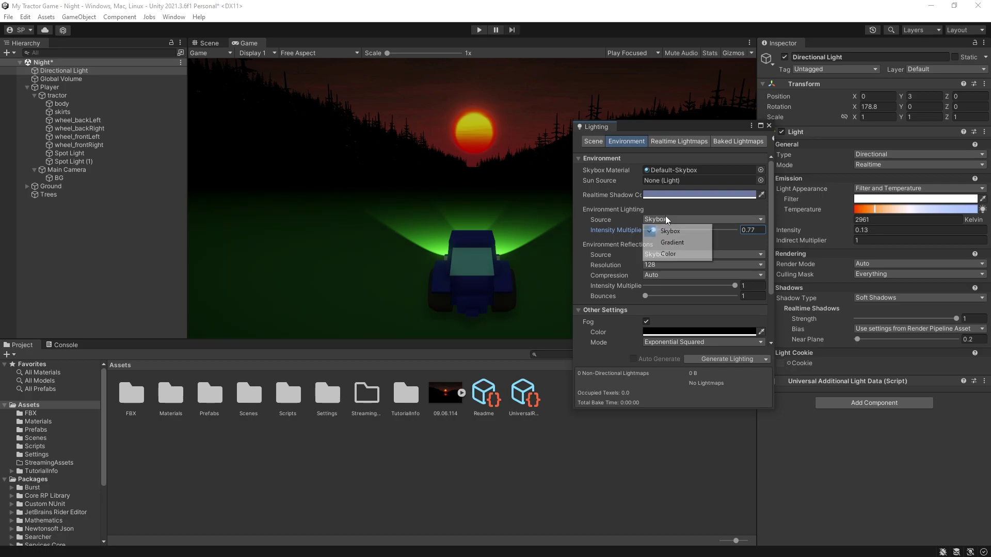
click(677, 245)
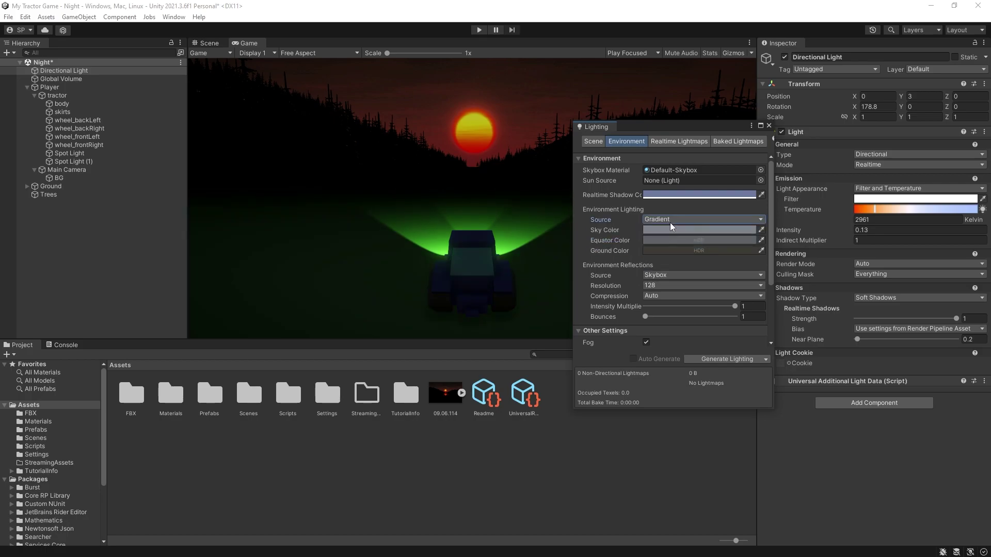
click(670, 221)
click(670, 253)
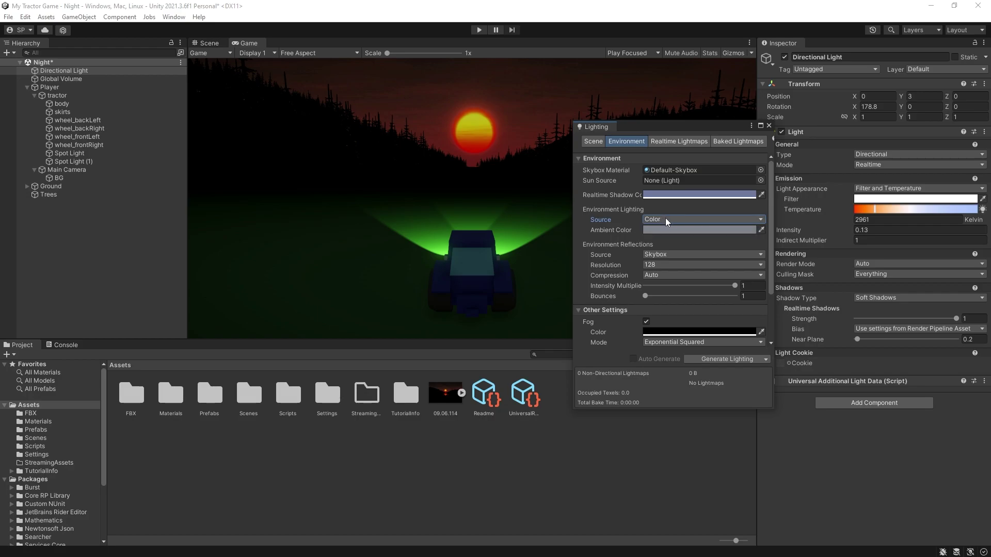
click(665, 218)
click(670, 233)
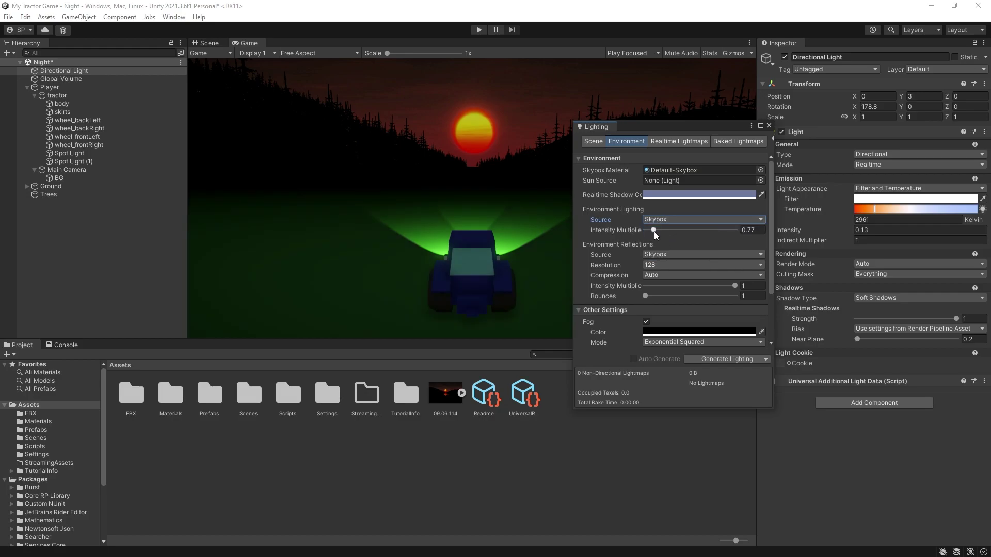
click(654, 231)
drag(656, 229, 653, 233)
Step: Close Lighting, set the Directional Light intensity to 1, play-test, then select Trees
click(768, 125)
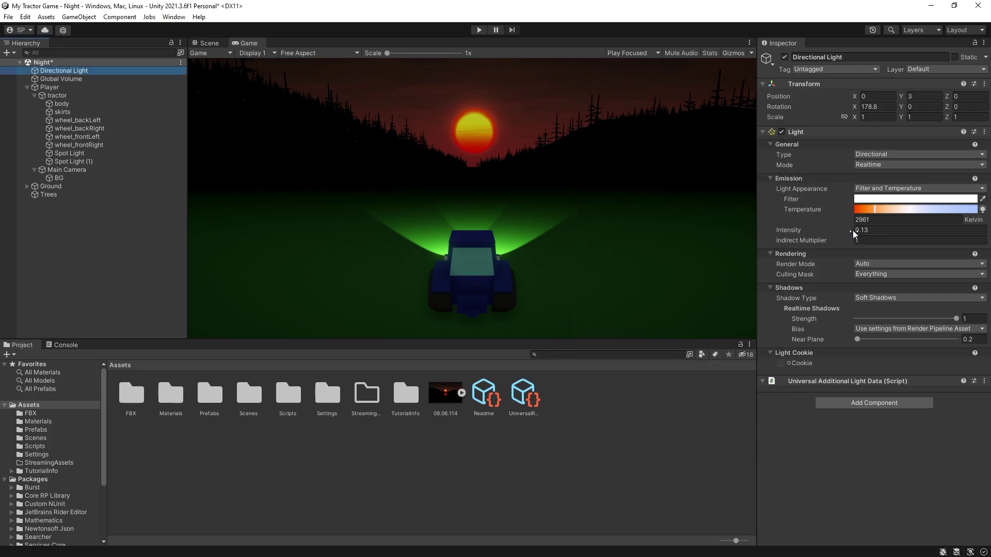
drag(851, 231, 896, 231)
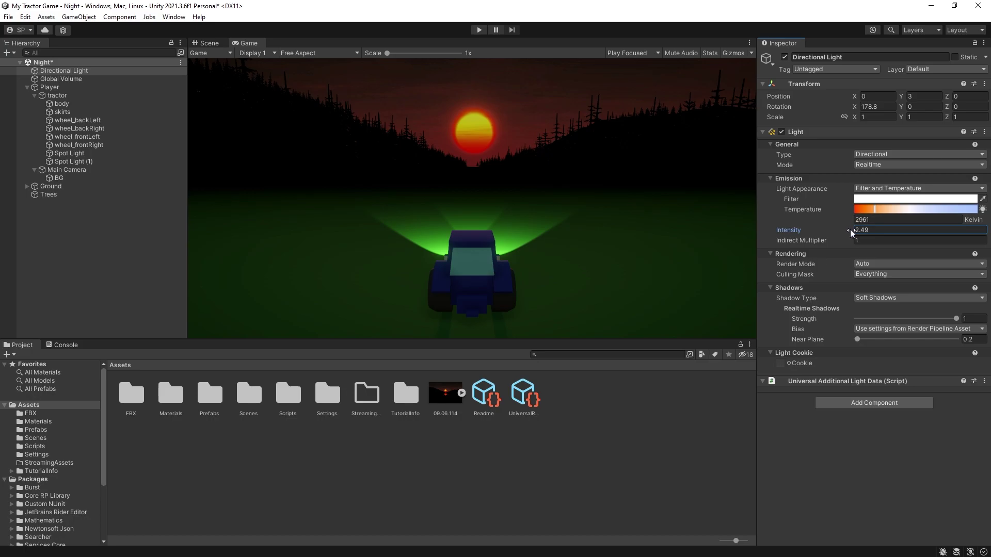
key(ctrl+p)
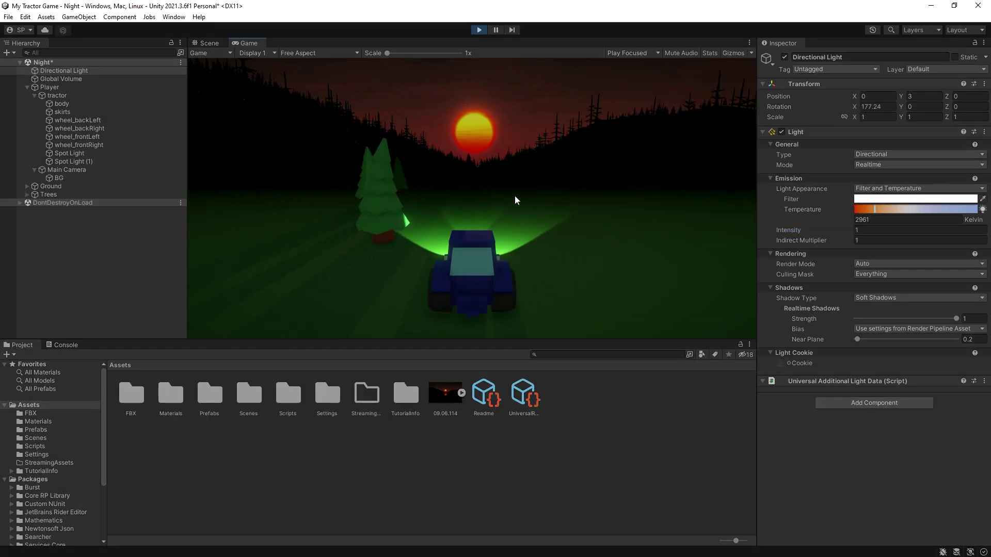
click(479, 30)
click(75, 196)
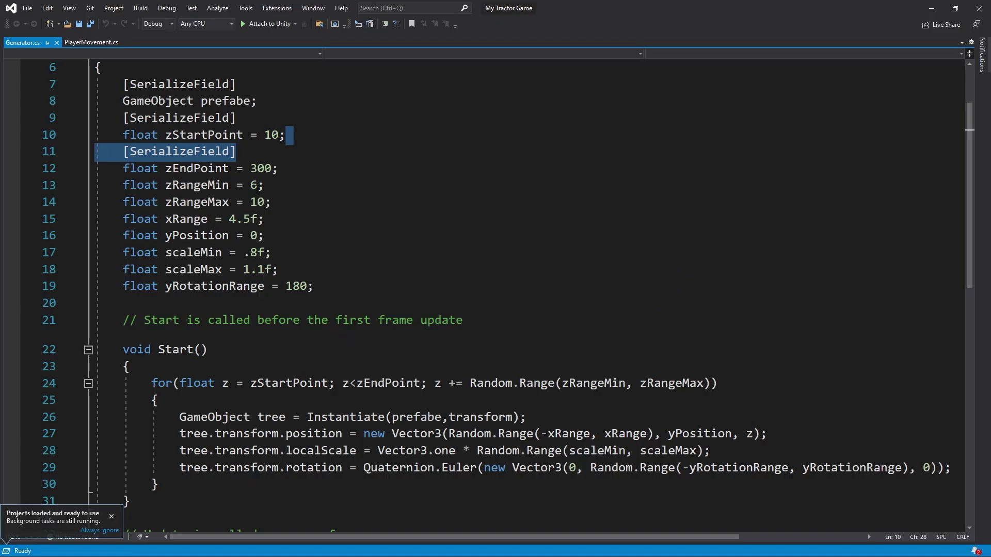
Step: Add a [SerializeField] attribute above the xRange declaration in Generator.cs
click(319, 171)
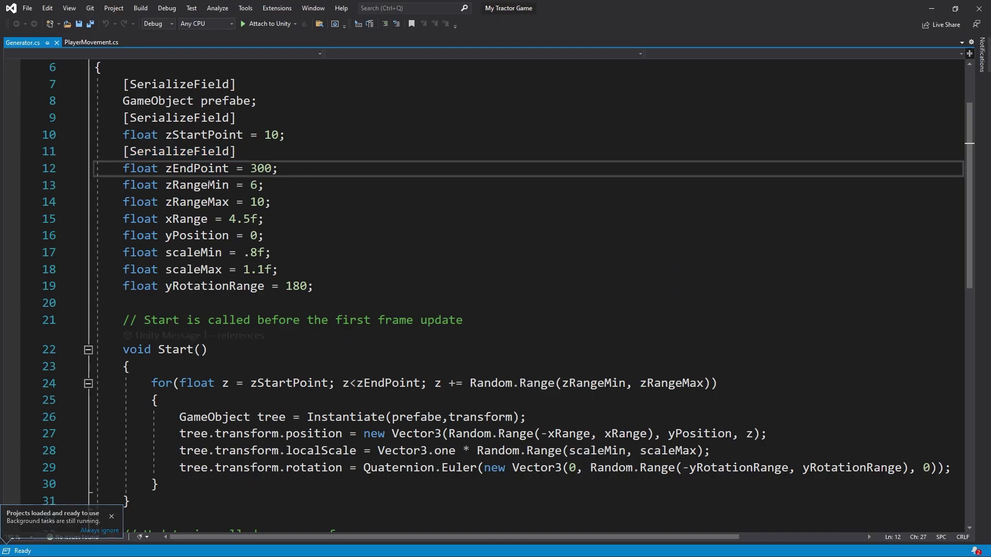
click(289, 202)
click(180, 219)
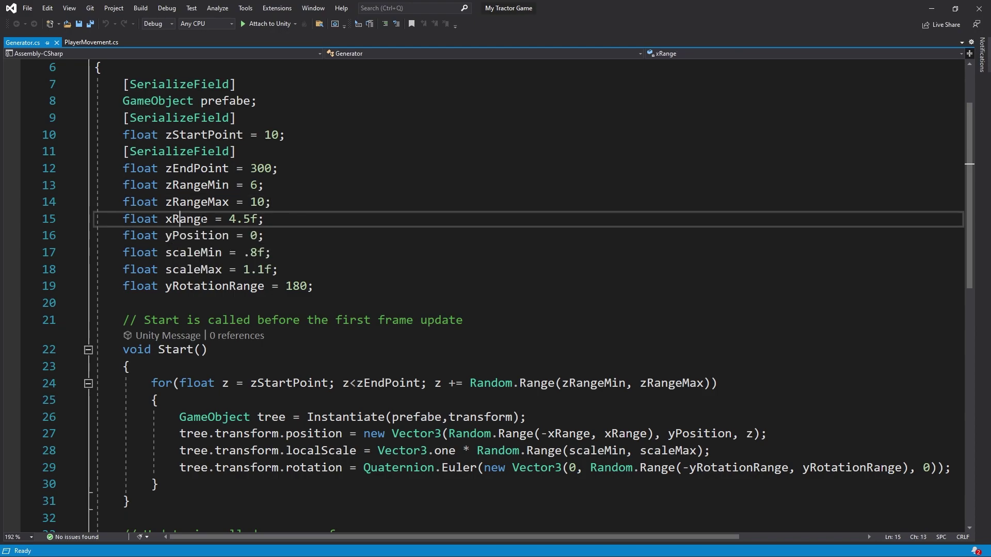
click(271, 202)
key(Return)
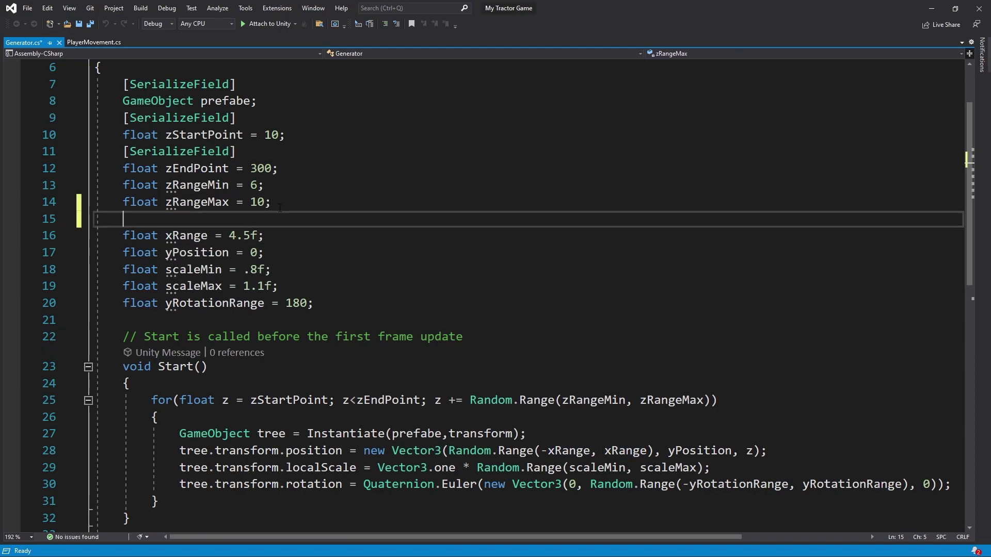
text([SerializeField])
click(280, 208)
click(279, 215)
drag(279, 214, 278, 205)
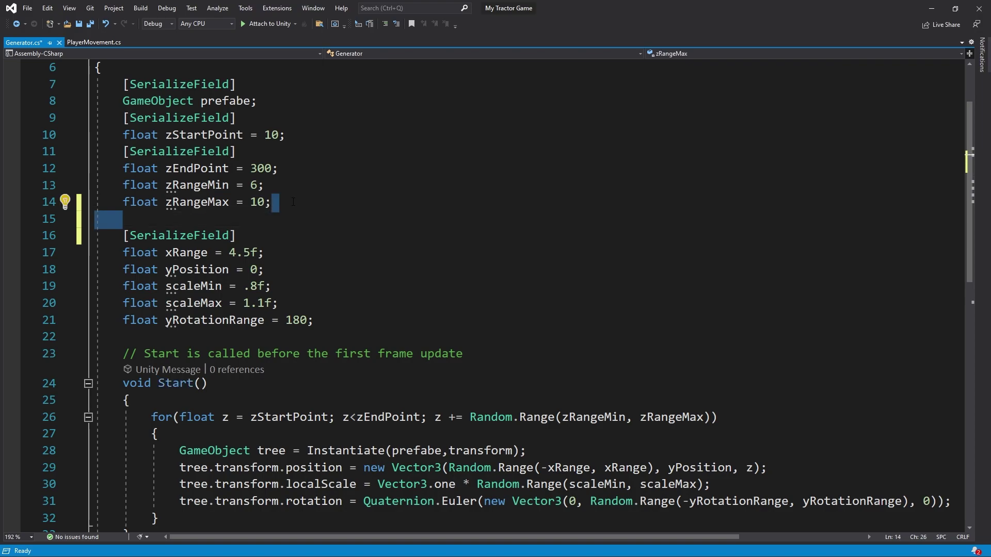
key(BackSpace)
Step: Add [SerializeField] above zRangeMin and zRangeMax, then save Generator.cs
click(197, 186)
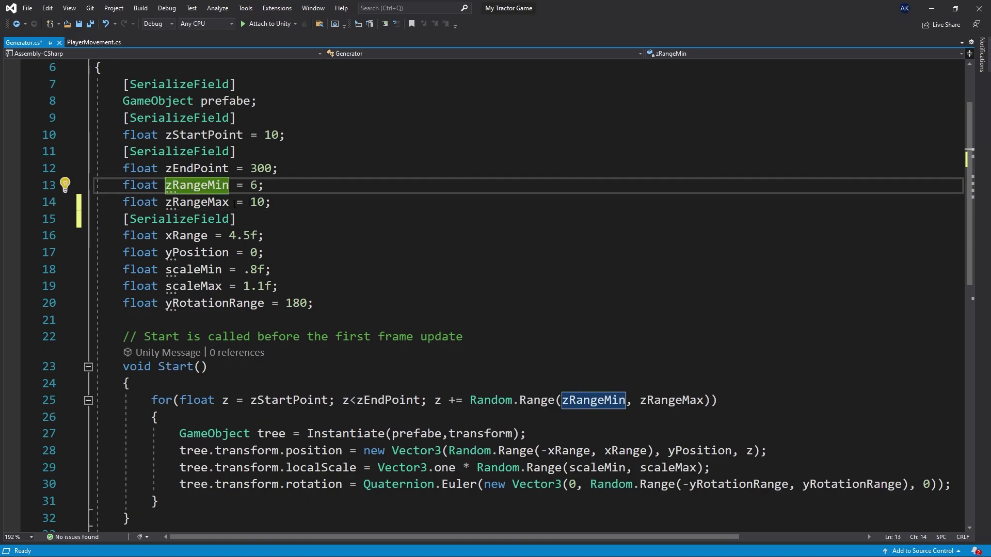
click(304, 168)
key(Return)
text([SerializeField])
click(273, 202)
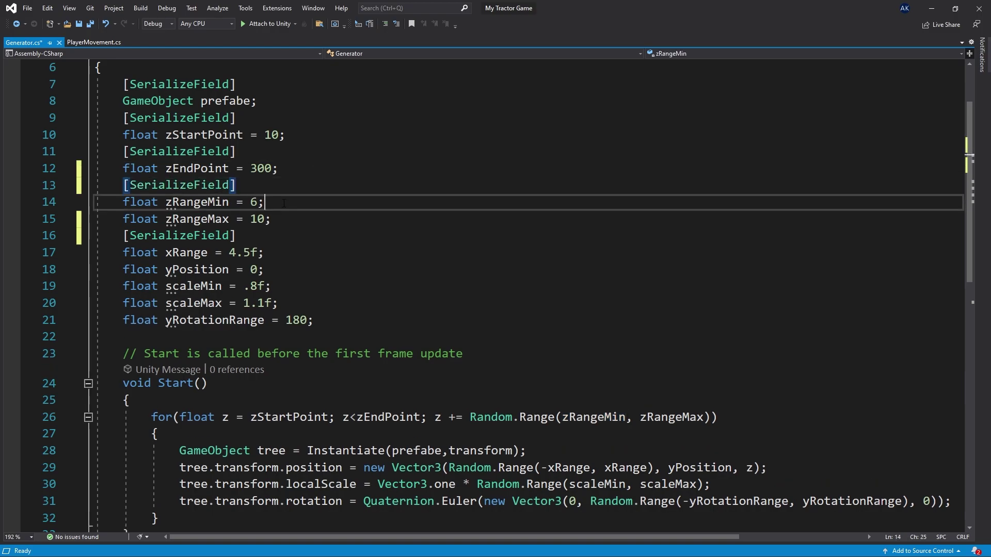
key(Return)
text([SerializeField])
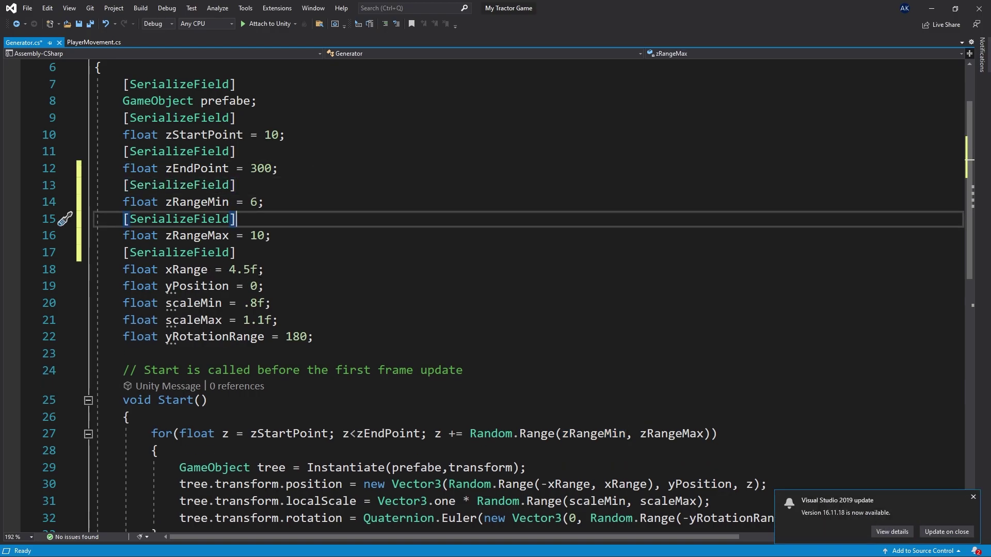
key(ctrl+s)
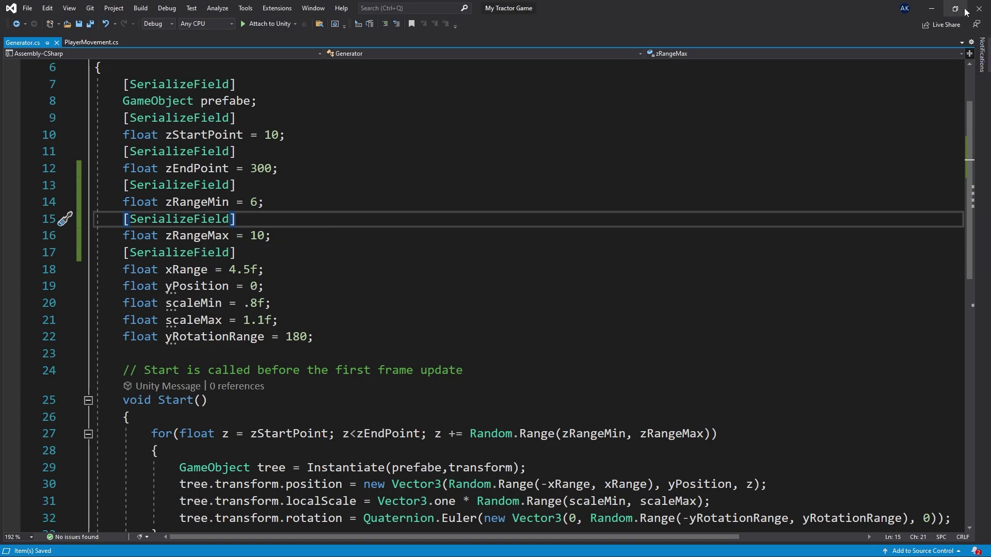
click(932, 8)
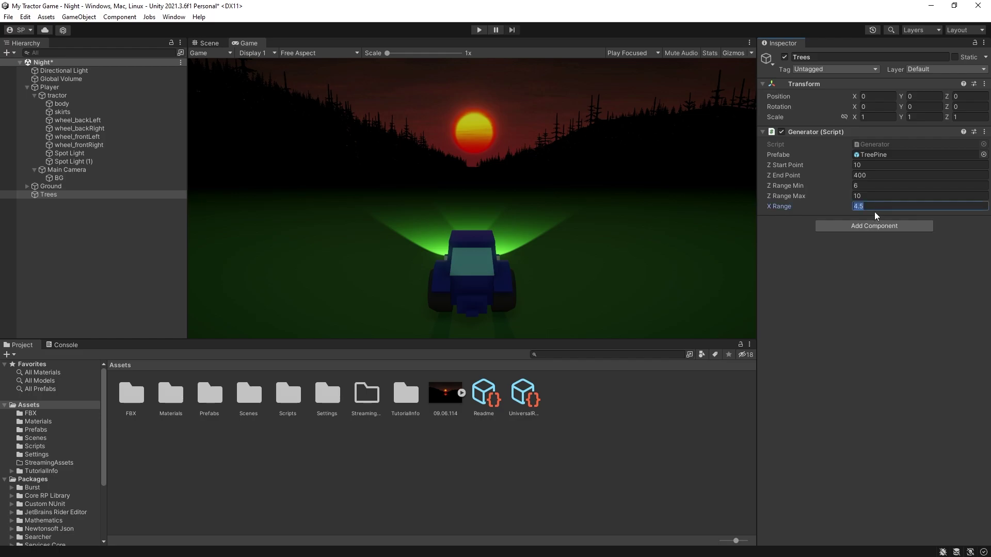
Step: Give the Trees generator X Range 10, Z Range Max 6 and Z Range Min 2, then play
text(10)
click(866, 196)
text(6)
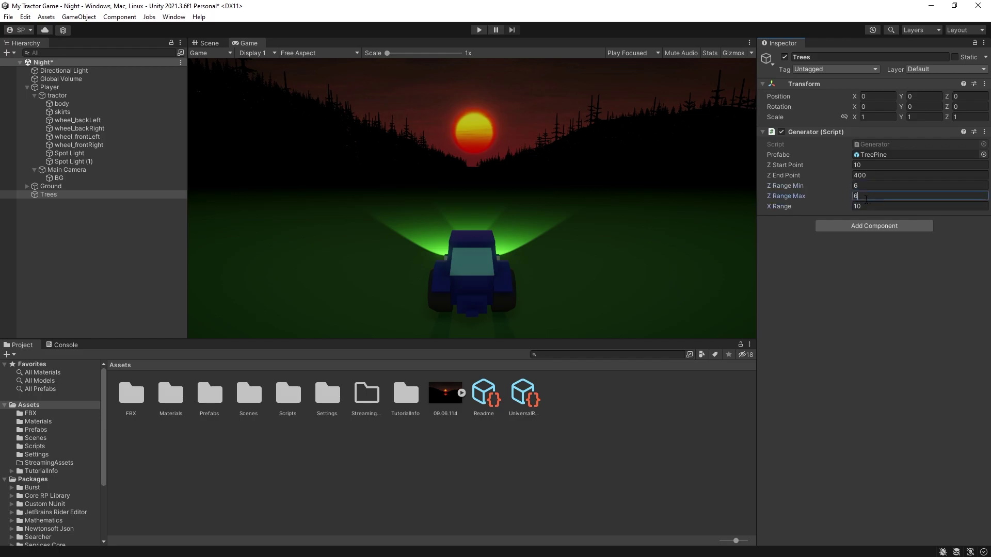
click(866, 187)
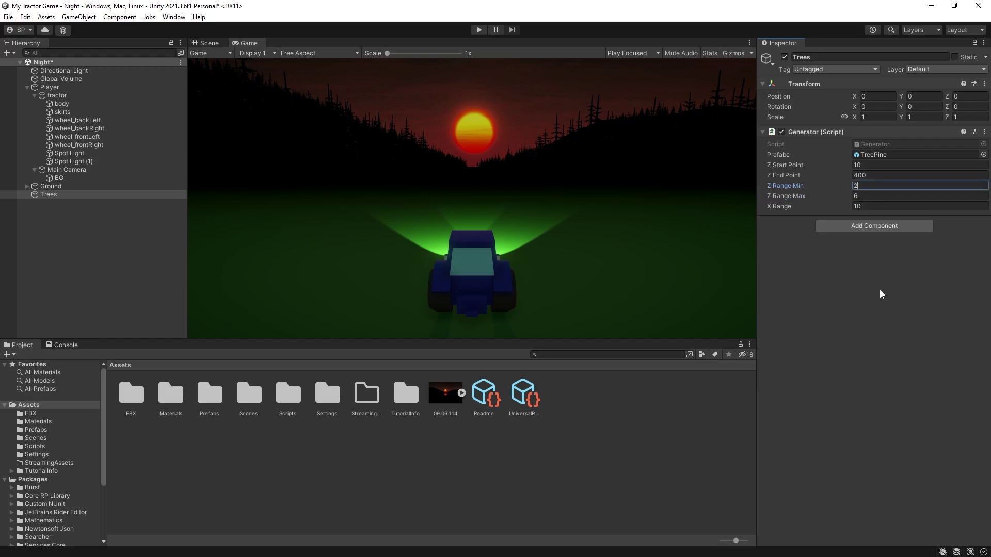
key(ctrl+p)
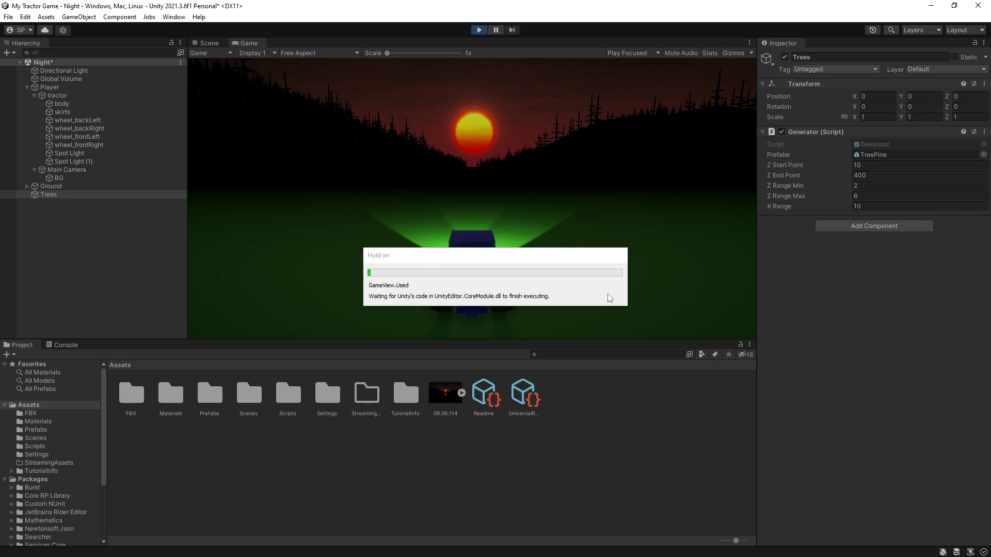
Step: Steer the tractor left, then right, between the spawning pine trees
key(a)
key(a)
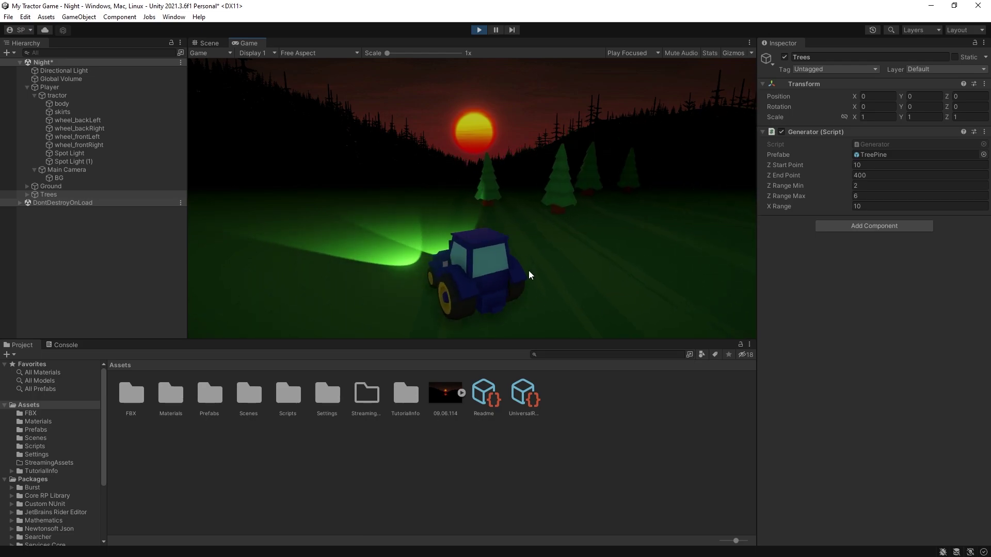
key(Right)
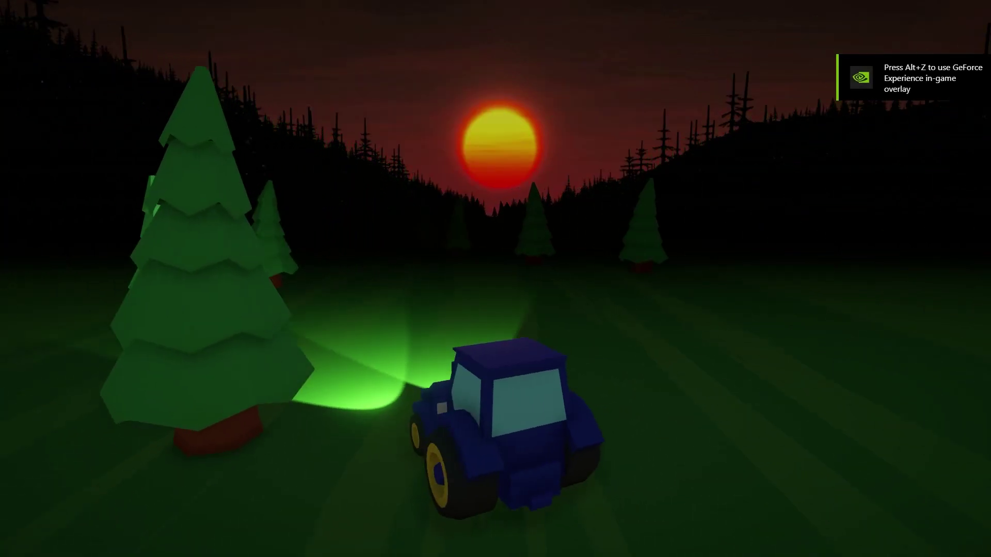
key(Right)
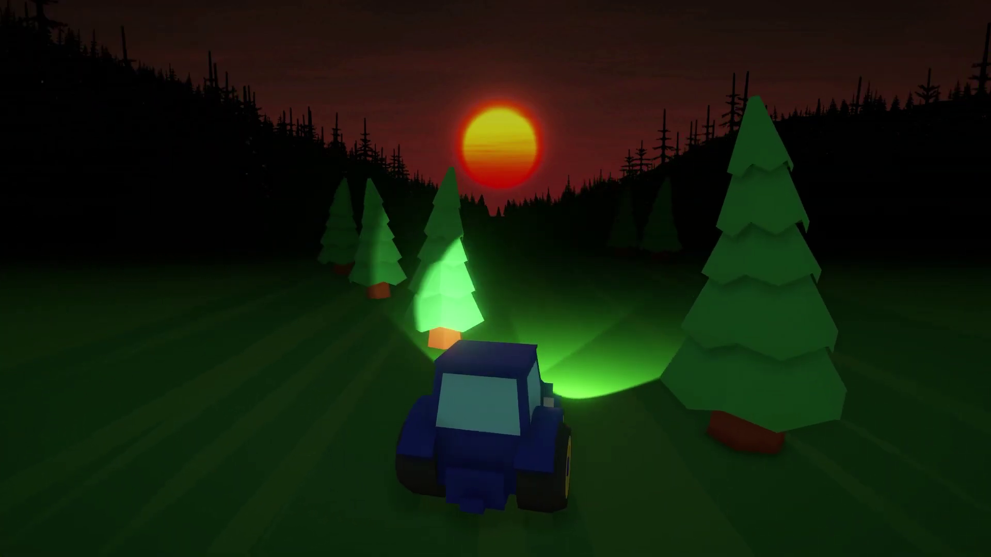